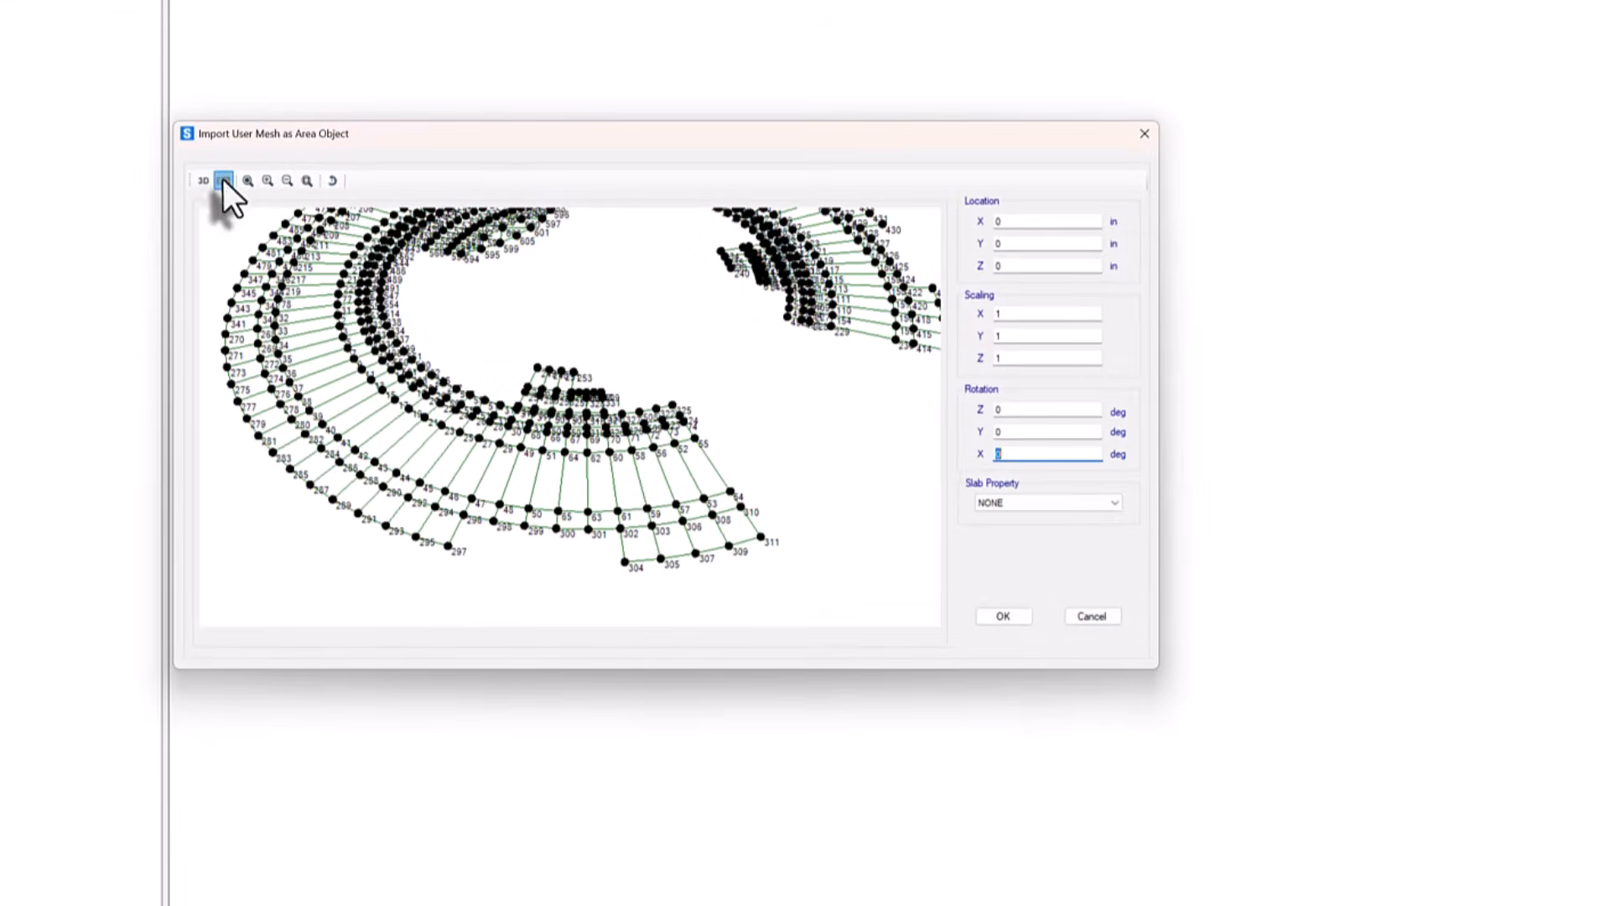
Fit the mesh preview and import it as an area object at the origin with scaling 1, no rotation and slab property NONE
{"action": "left_click", "coordinate": [223, 180]}
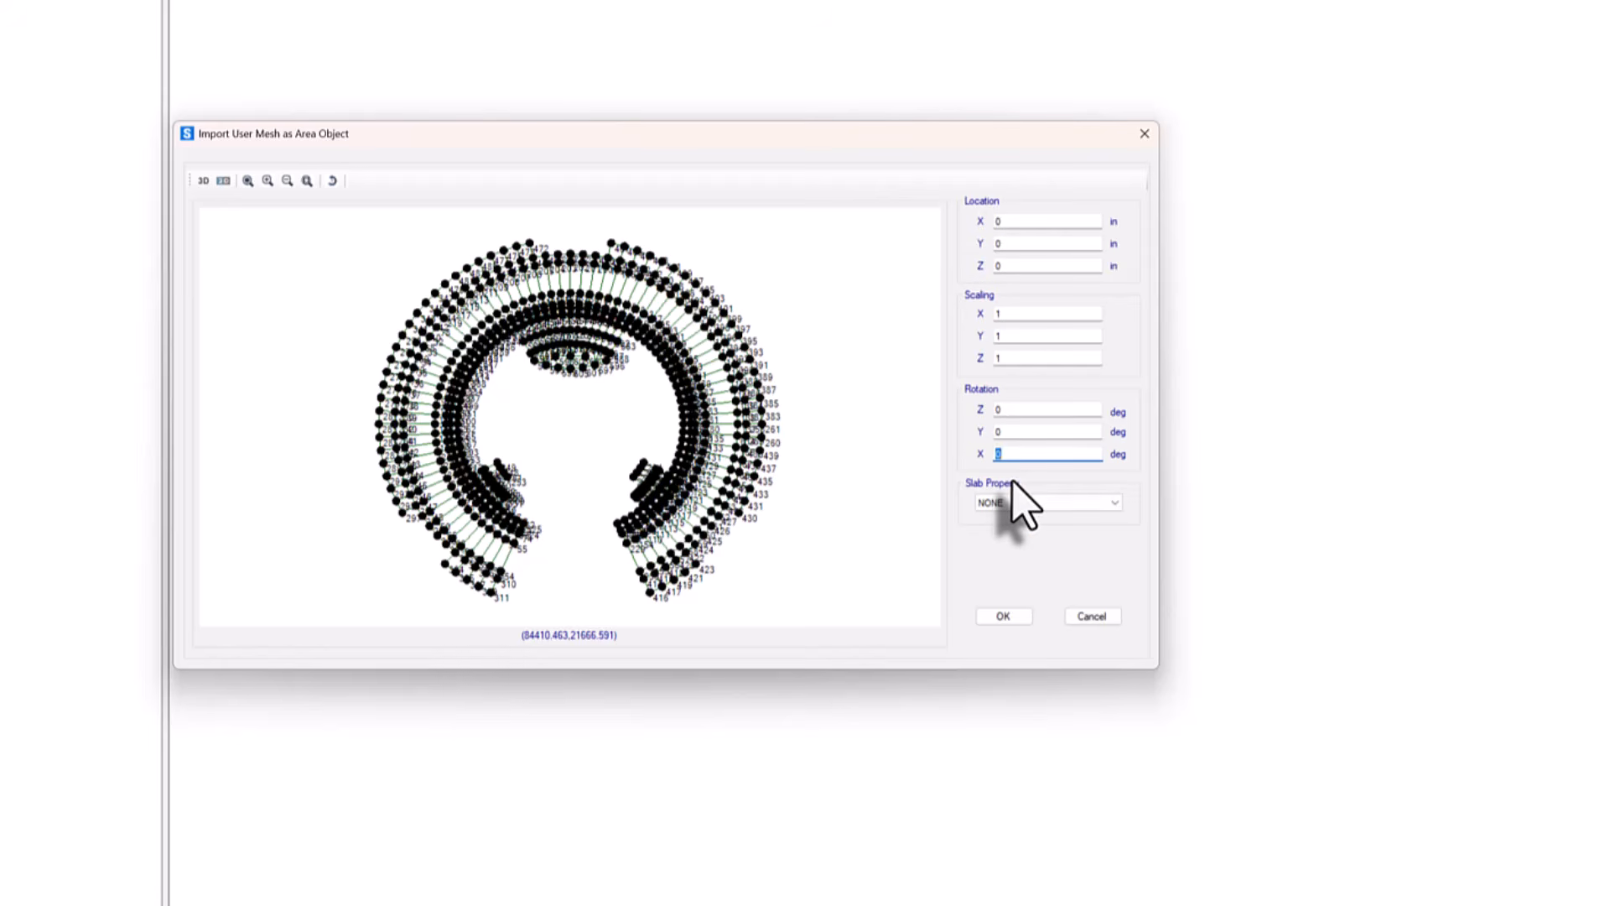
{"action": "left_click", "coordinate": [1009, 622]}
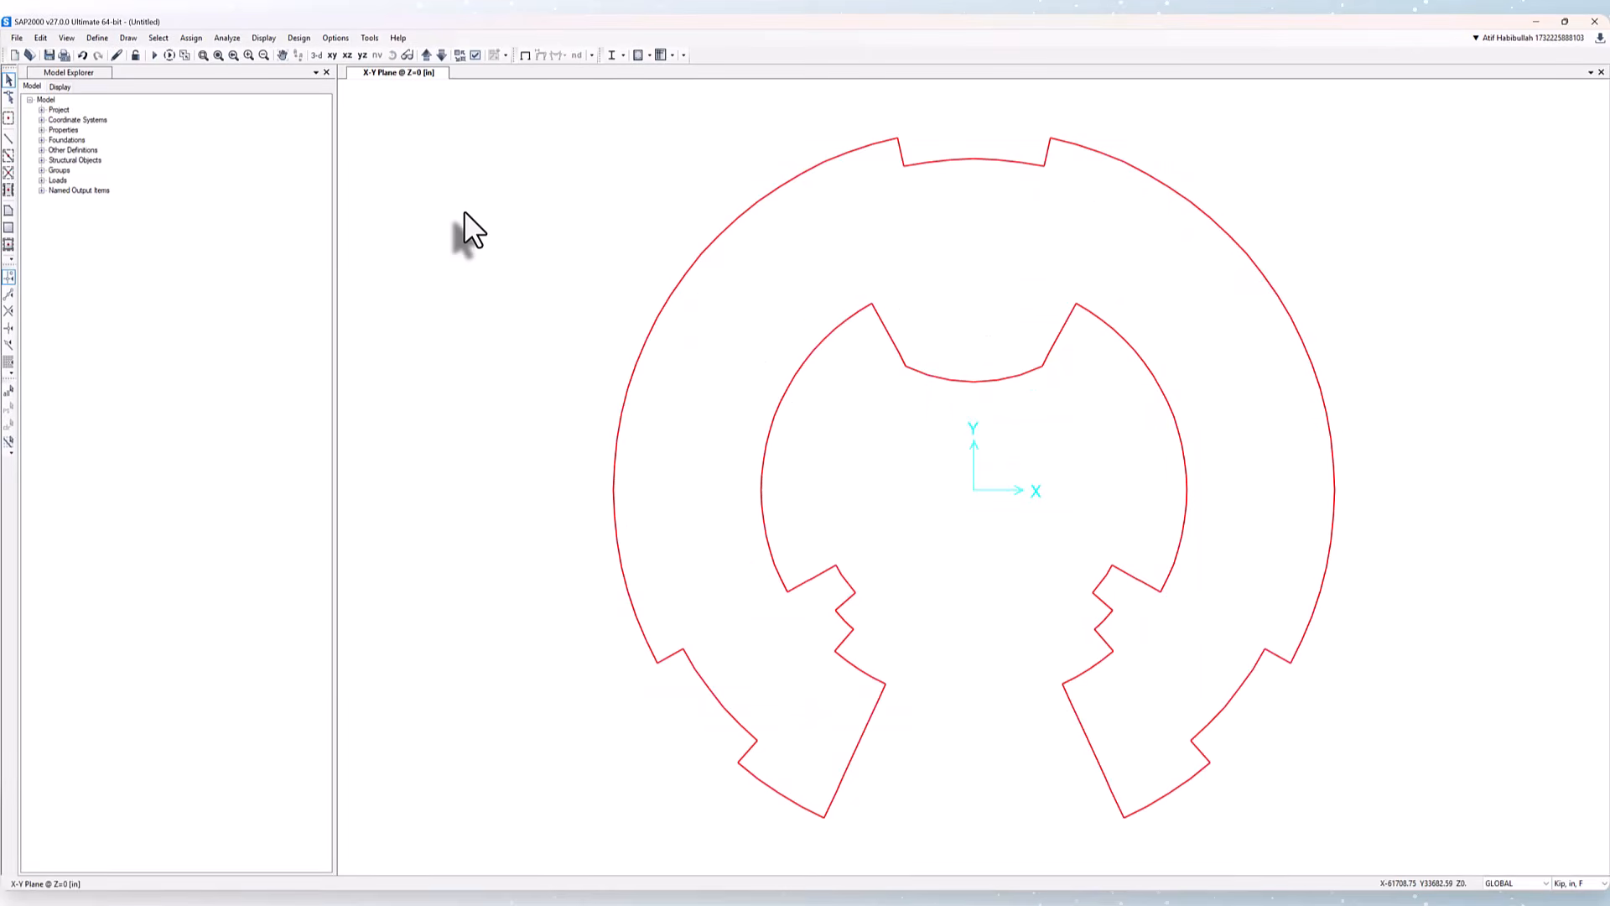
Turn on the User Mesh display for areas in the plan view and apply the general display options
{"action": "left_click", "coordinate": [476, 55]}
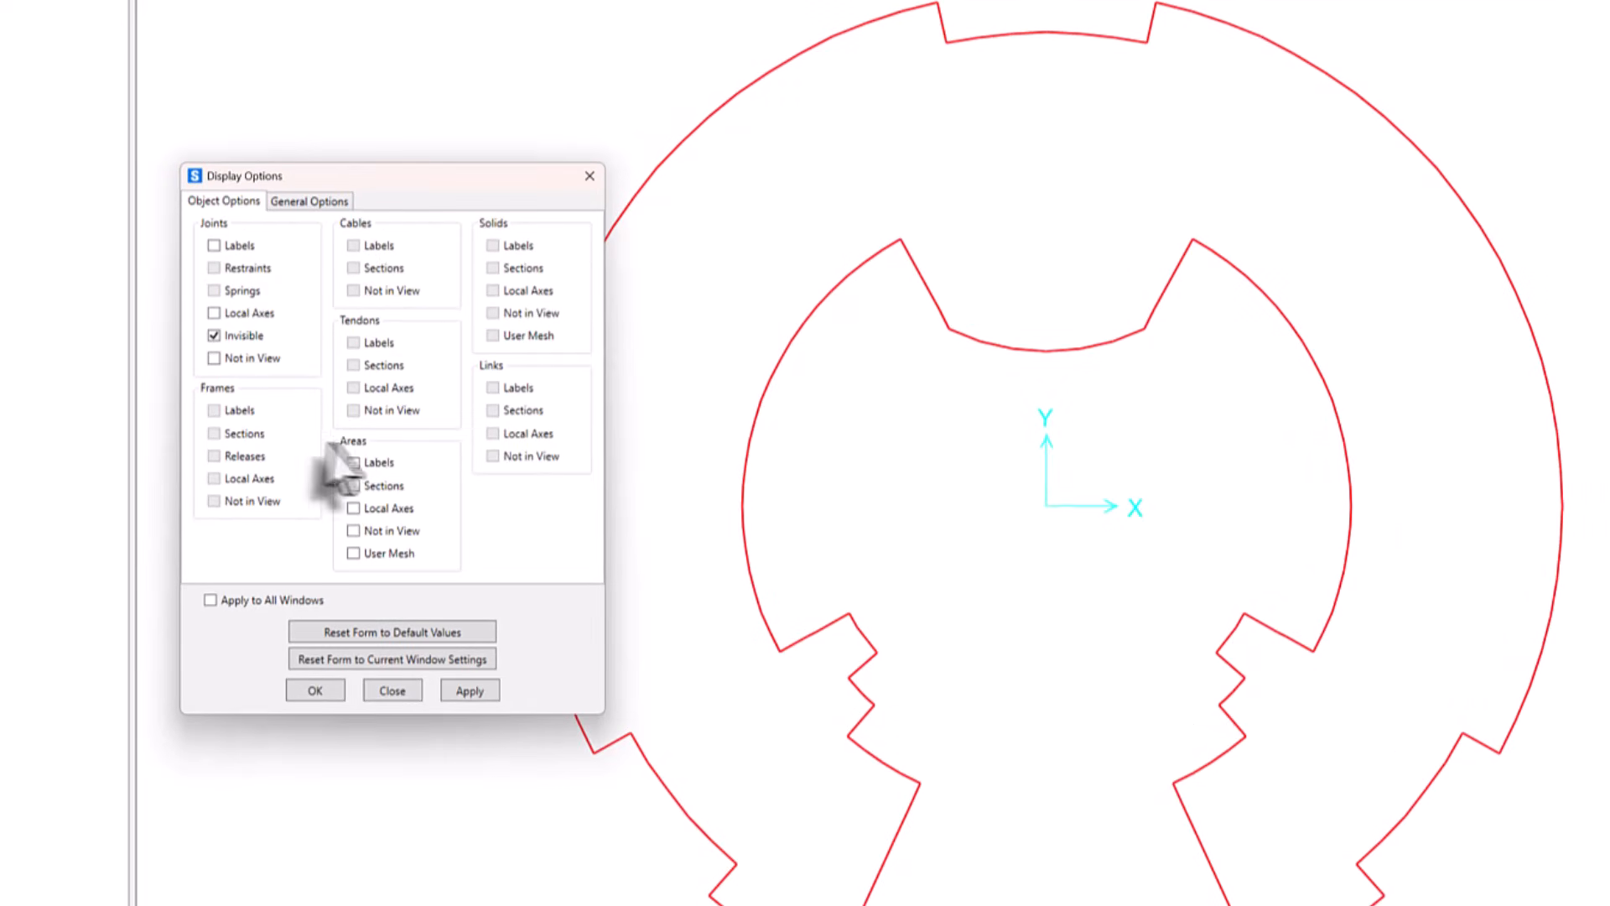
{"action": "left_click", "coordinate": [470, 691]}
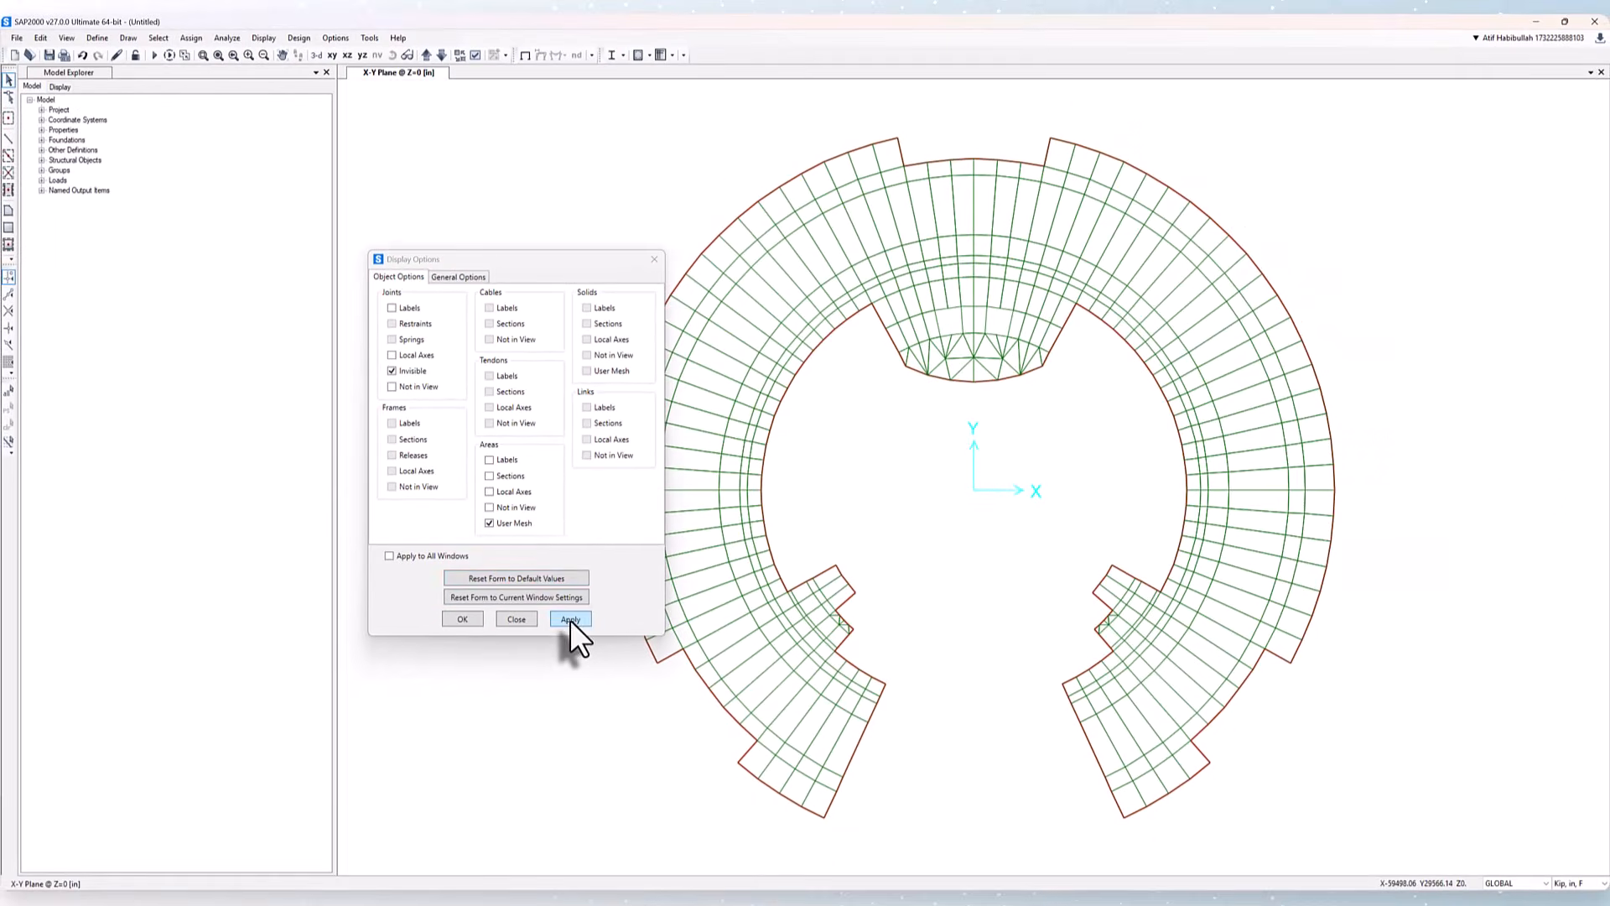
{"action": "left_click", "coordinate": [458, 277]}
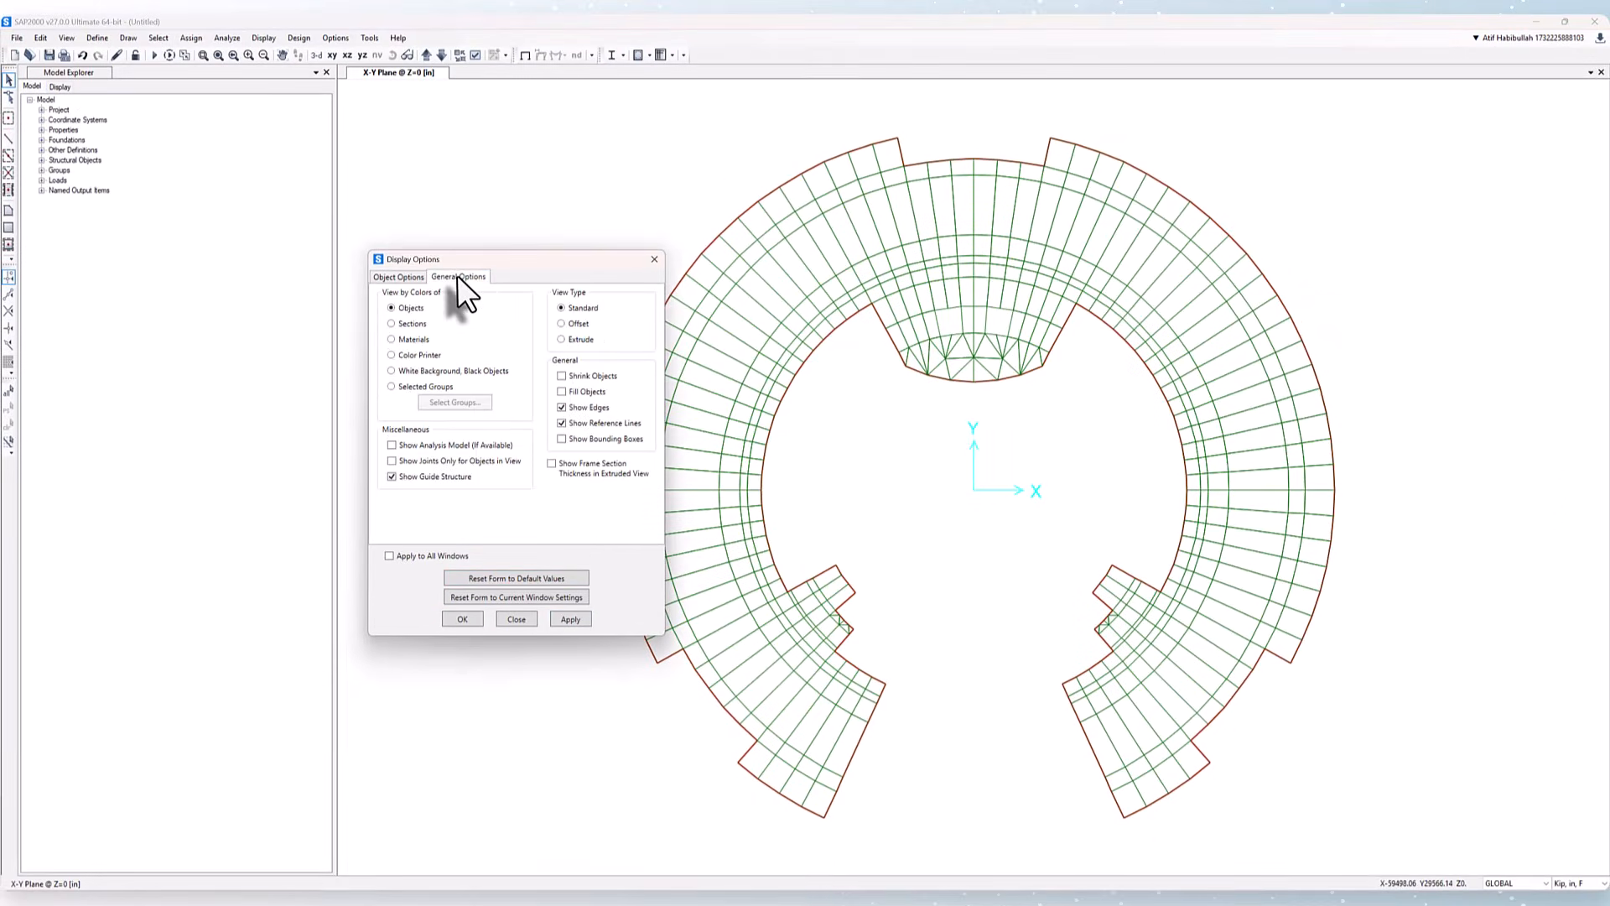
{"action": "left_click", "coordinate": [567, 620]}
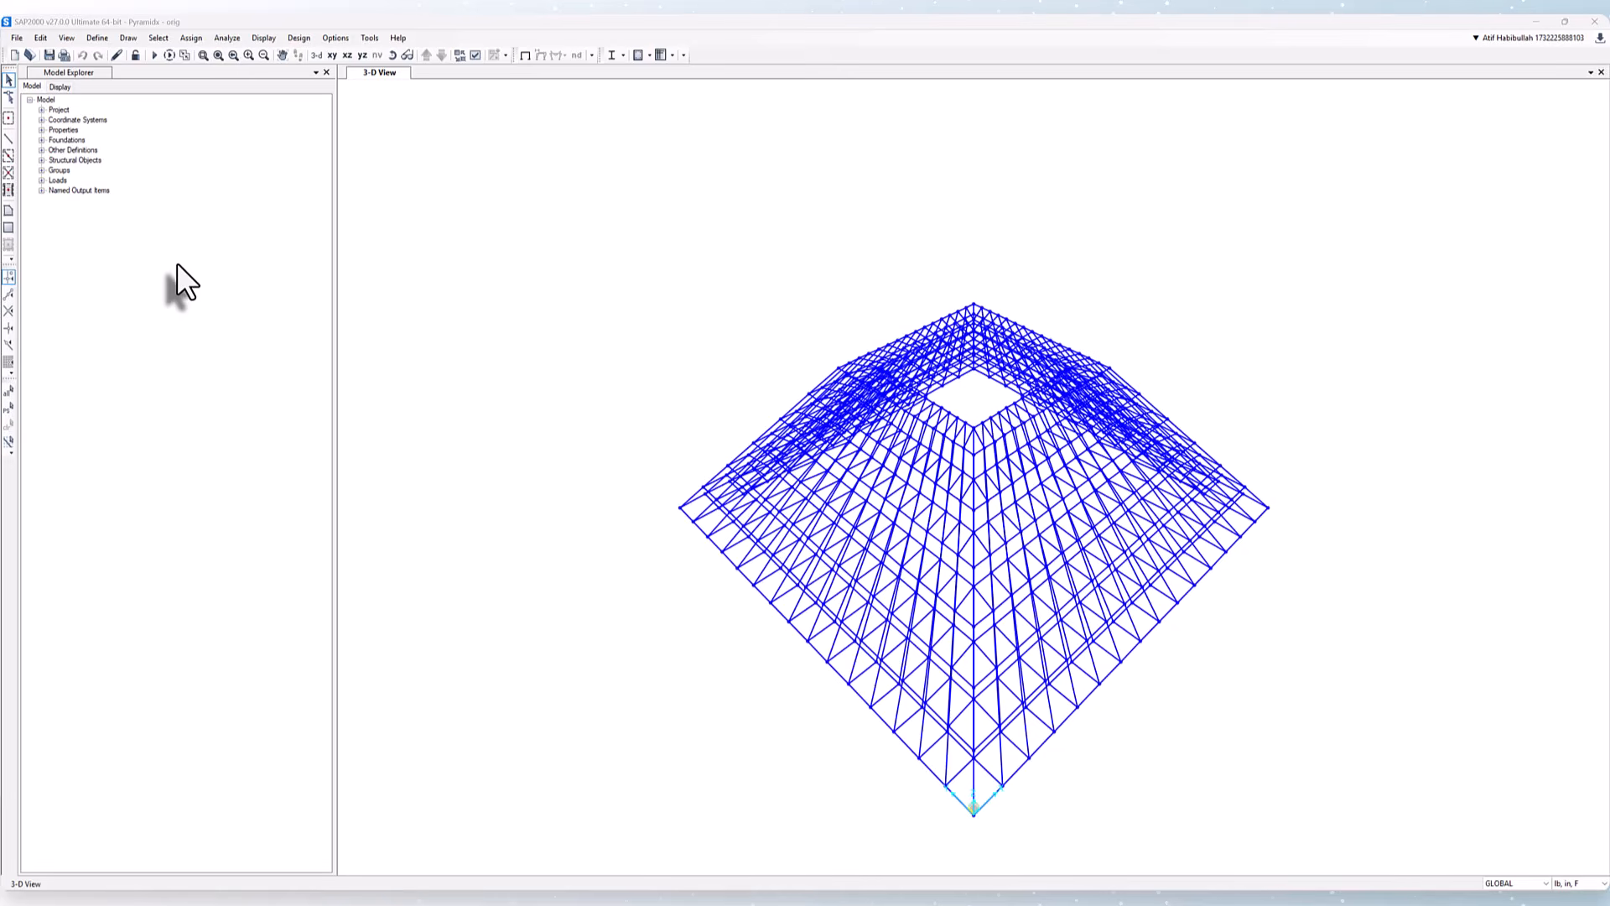
Select all frame lines of the pyramid model and create solids from the selected lines
{"action": "mouse_move", "coordinate": [567, 414]}
{"action": "middle_mouse_down"}
{"action": "mouse_move", "coordinate": [597, 386]}
{"action": "mouse_move", "coordinate": [591, 349]}
{"action": "middle_mouse_up"}
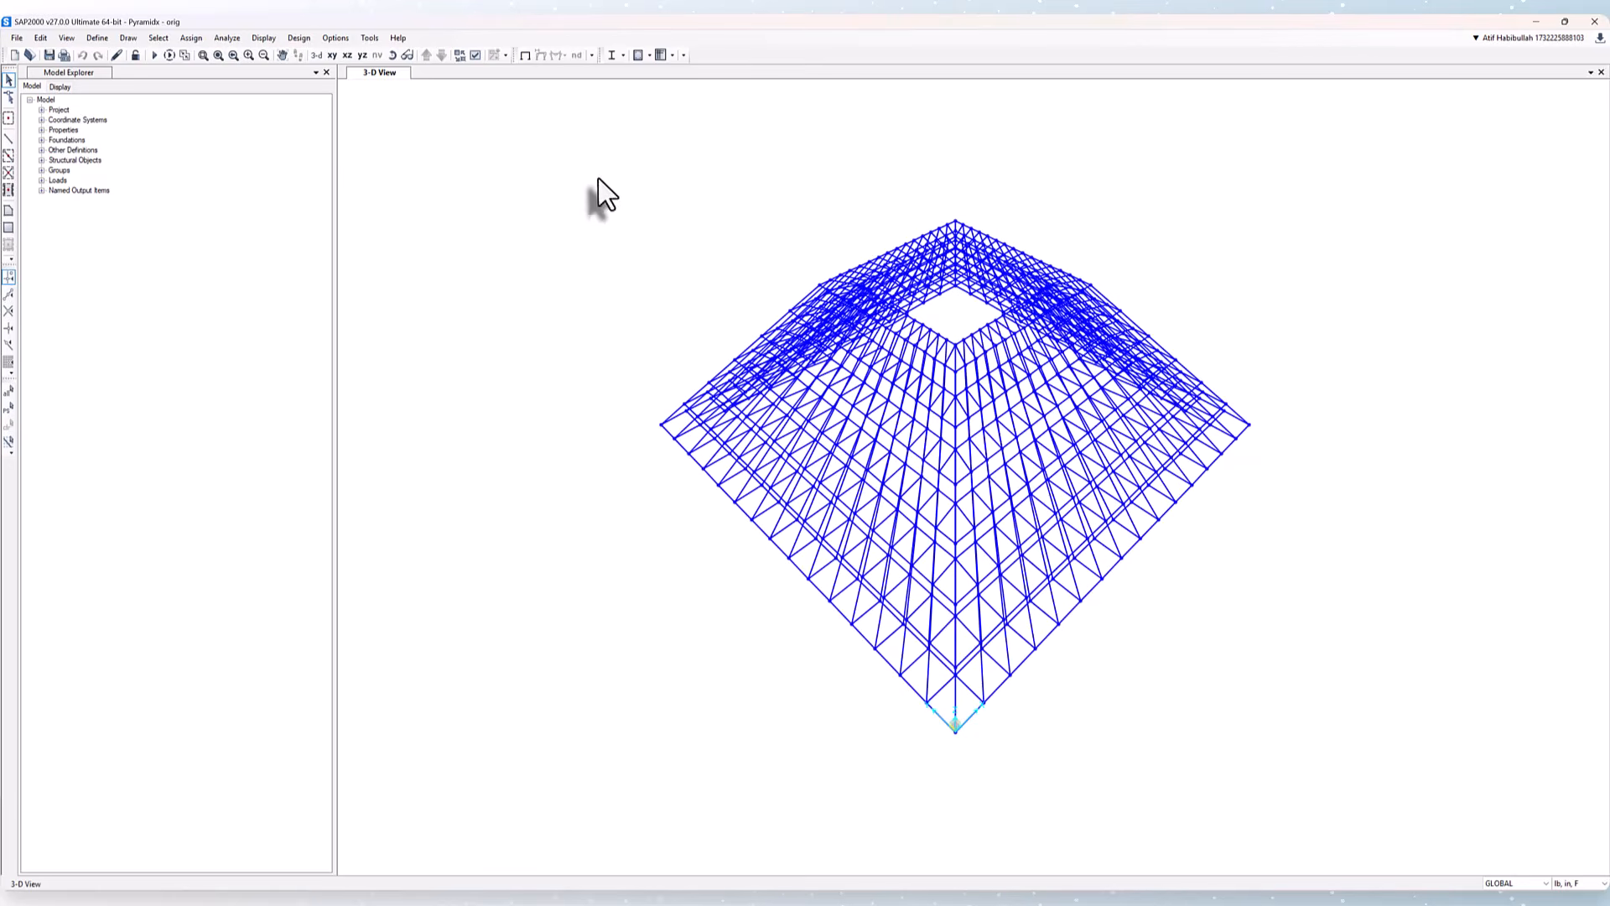
{"action": "mouse_move", "coordinate": [598, 177]}
{"action": "left_mouse_down"}
{"action": "mouse_move", "coordinate": [891, 437]}
{"action": "mouse_move", "coordinate": [1314, 742]}
{"action": "mouse_move", "coordinate": [1376, 765]}
{"action": "left_mouse_up"}
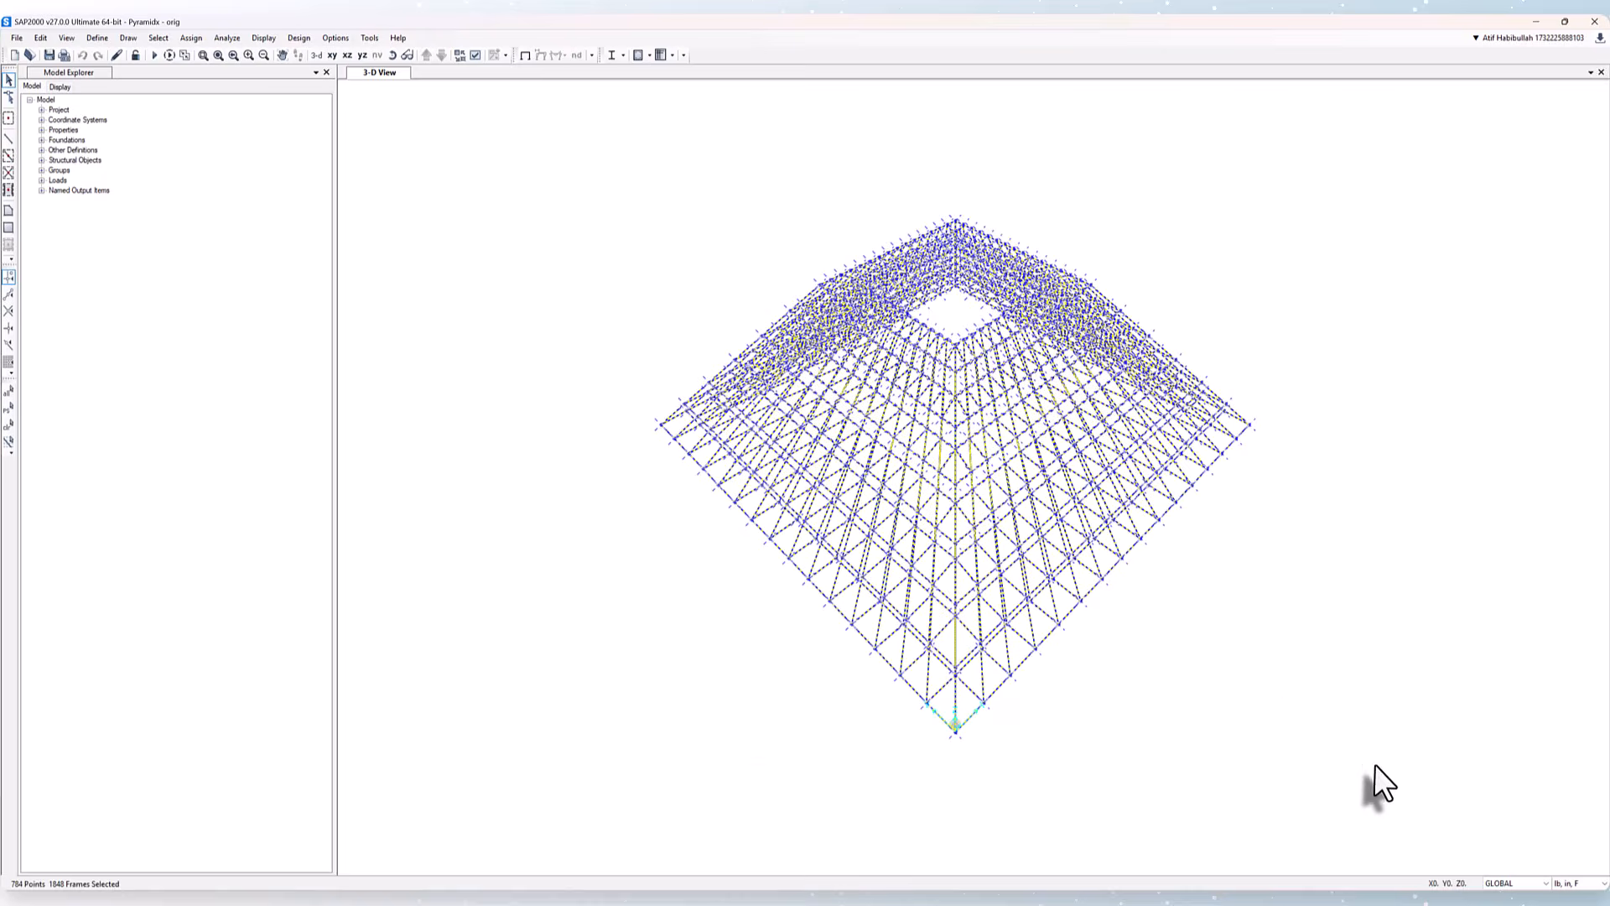
{"action": "left_click", "coordinate": [41, 38]}
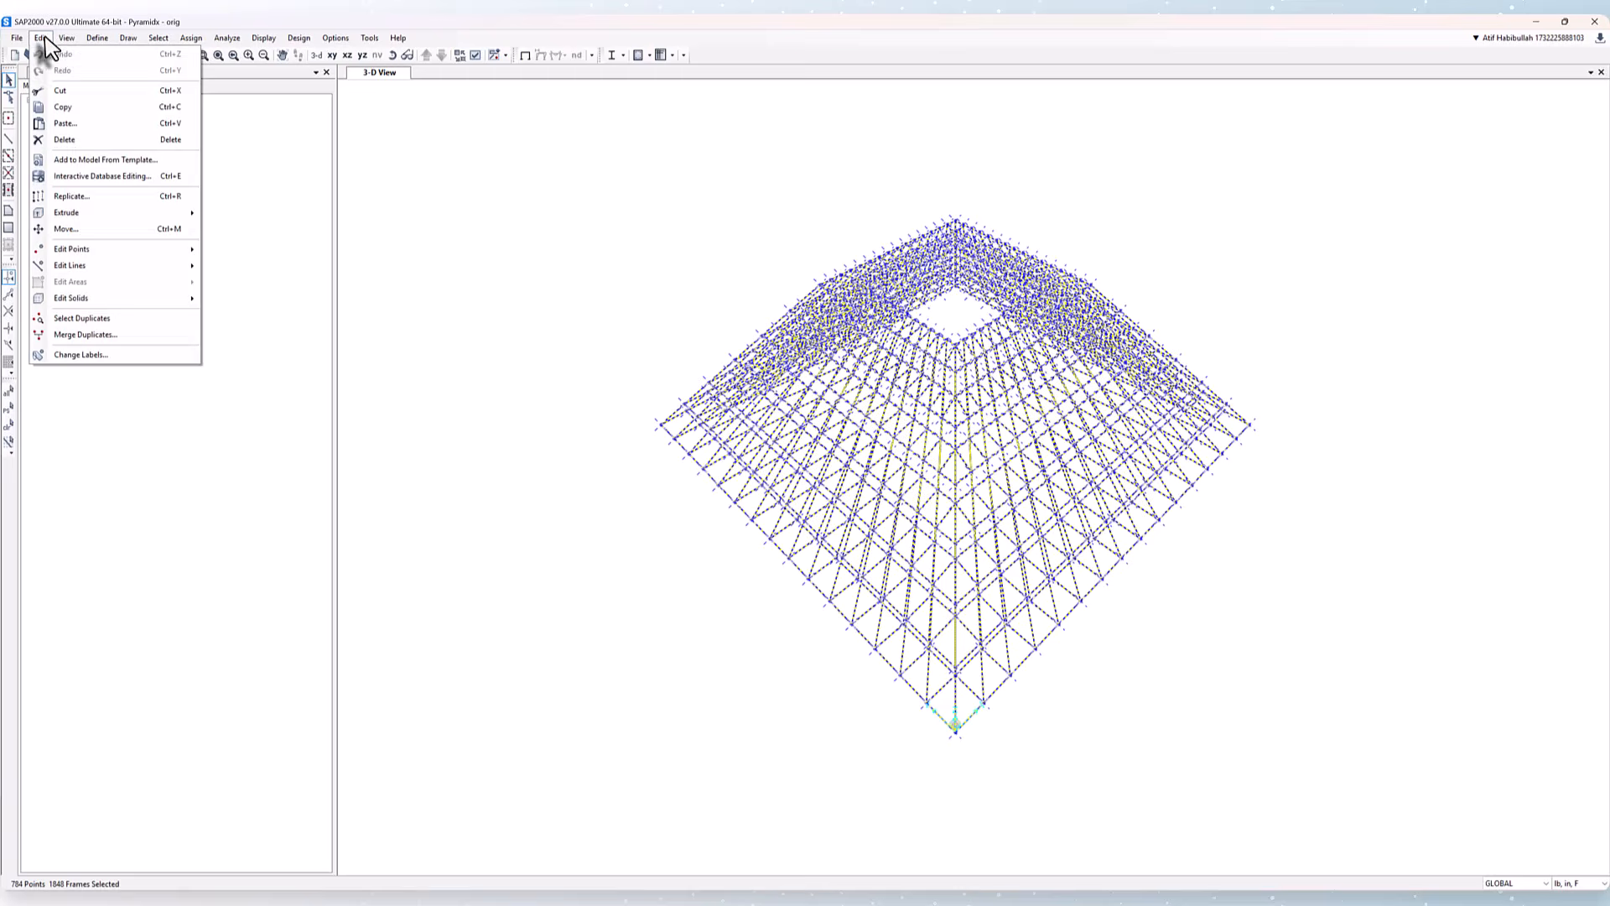
{"action": "mouse_move", "coordinate": [104, 296]}
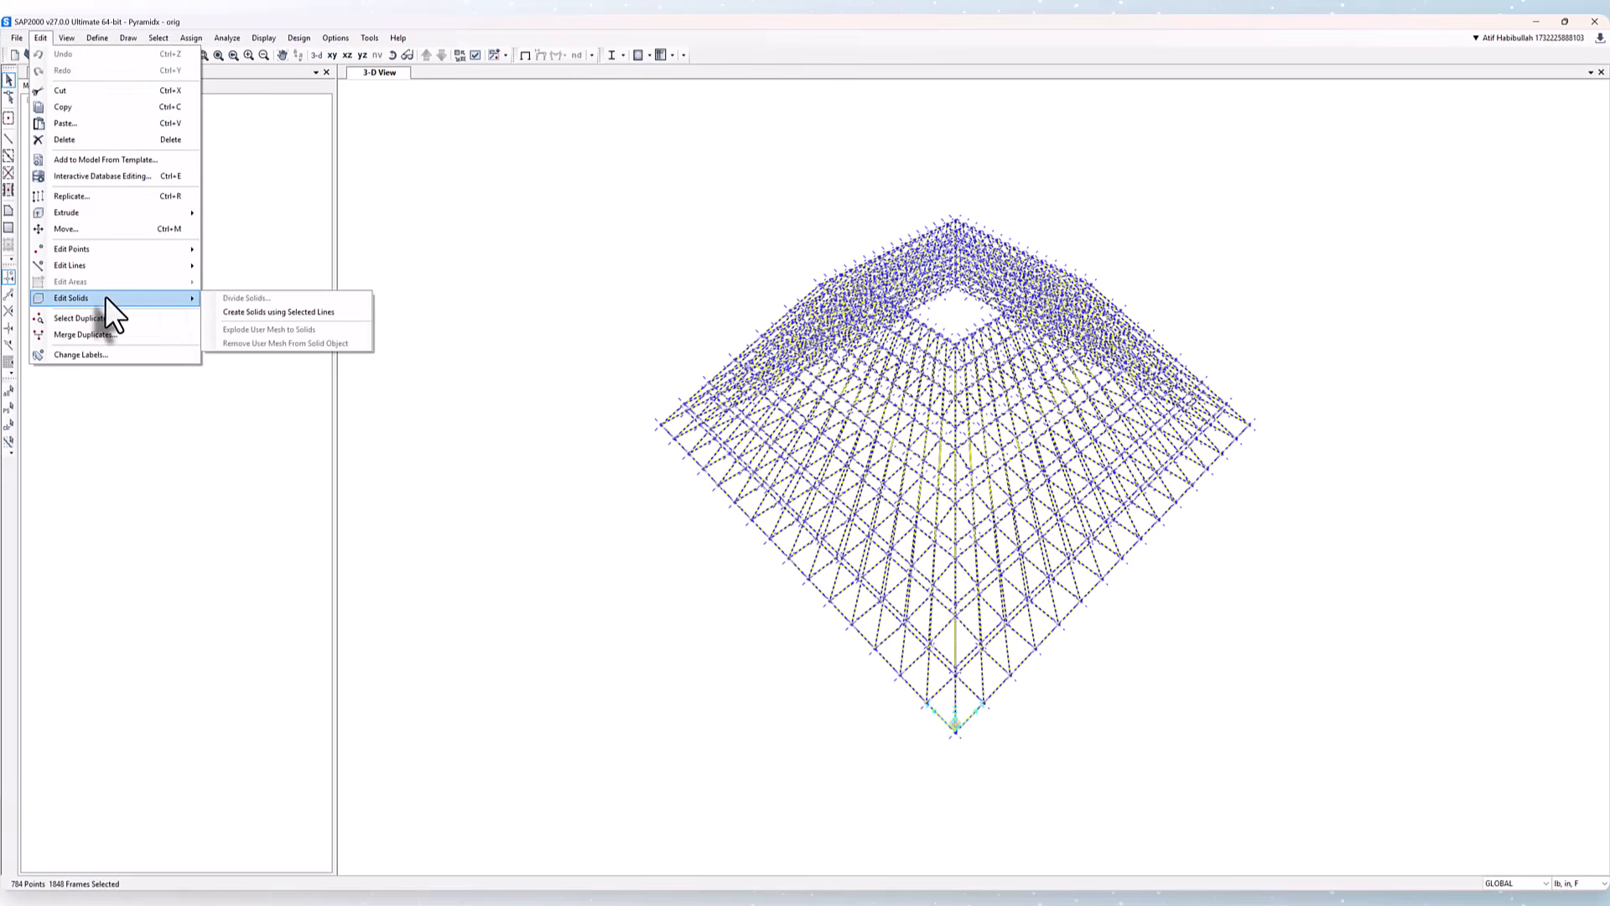
{"action": "left_click", "coordinate": [331, 313]}
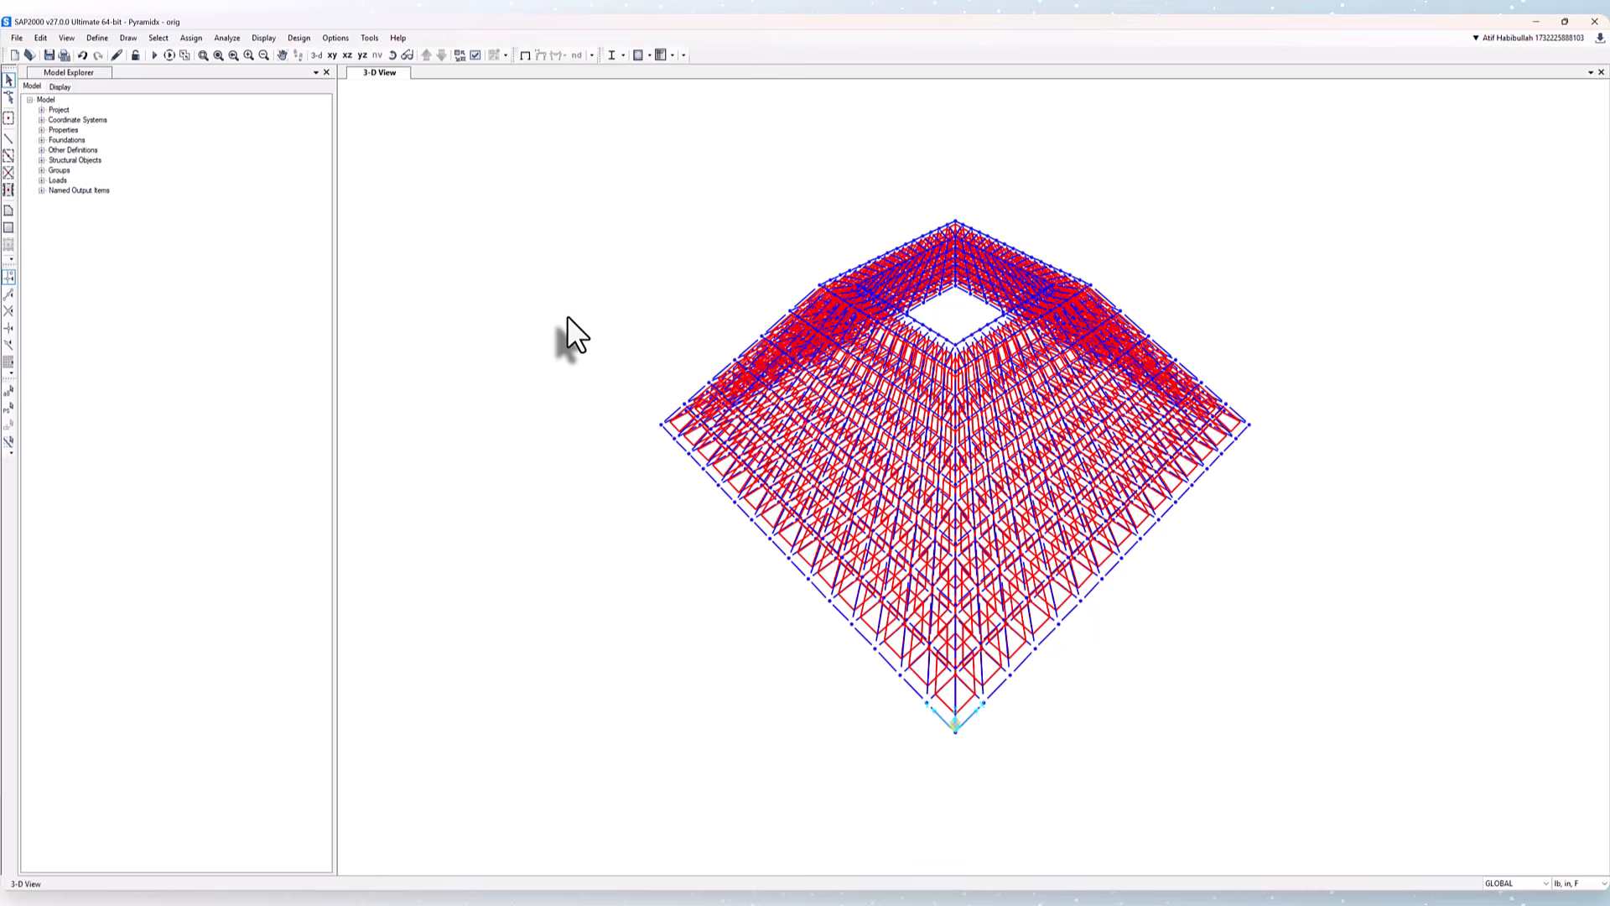
Set the pyramid's view type to Extrude in the display options and apply it
{"action": "left_click", "coordinate": [475, 54]}
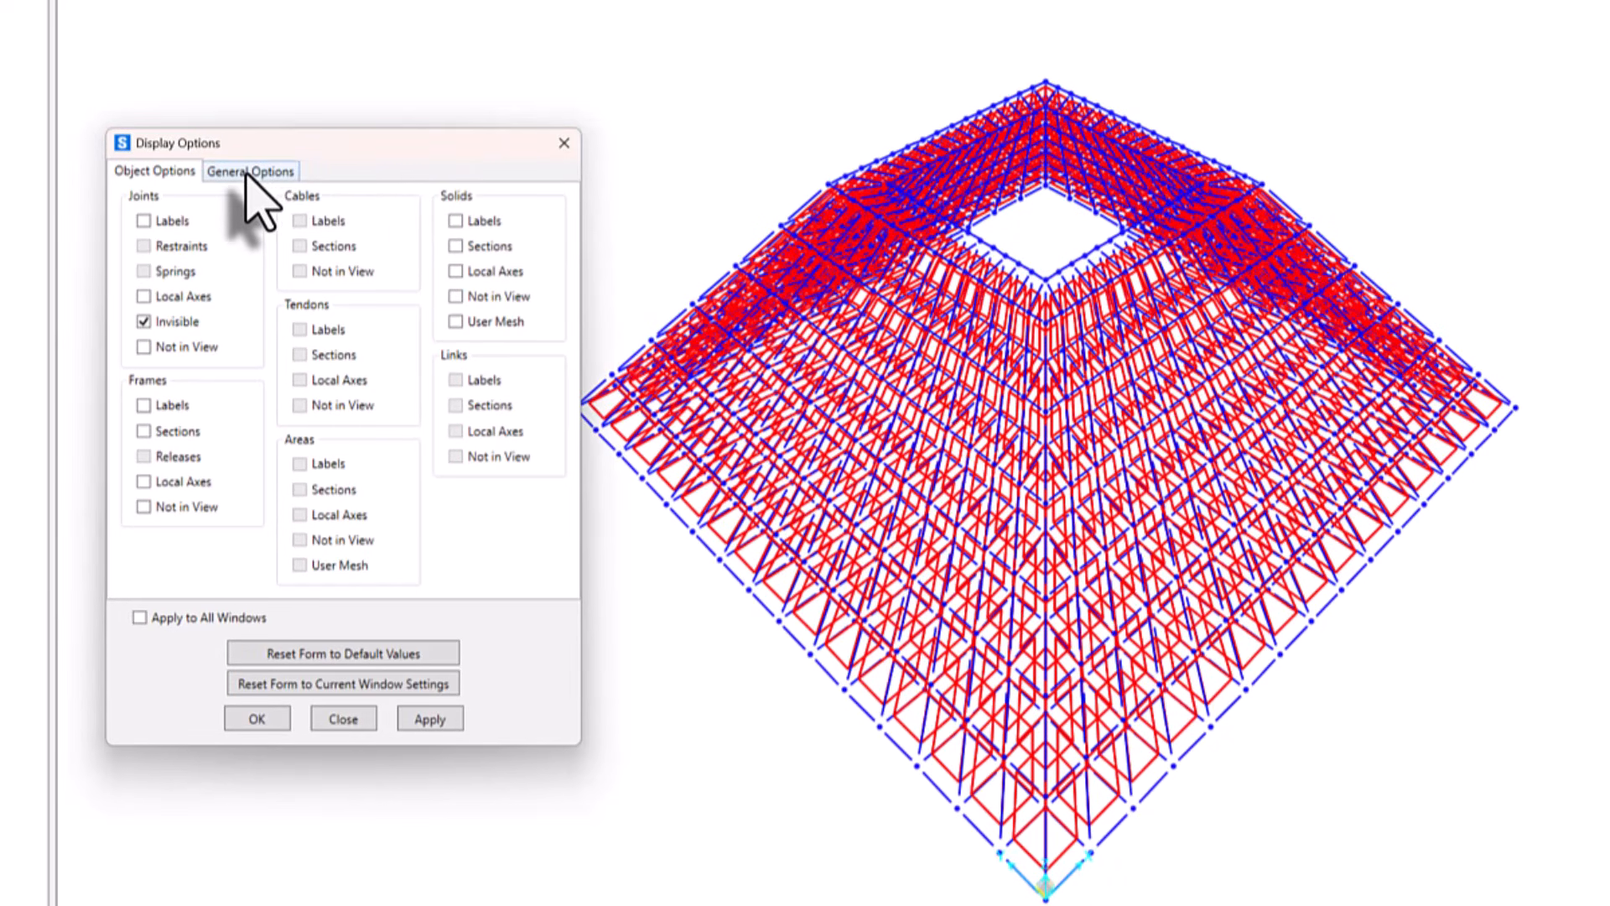
{"action": "left_click", "coordinate": [247, 172]}
{"action": "left_click", "coordinate": [445, 271]}
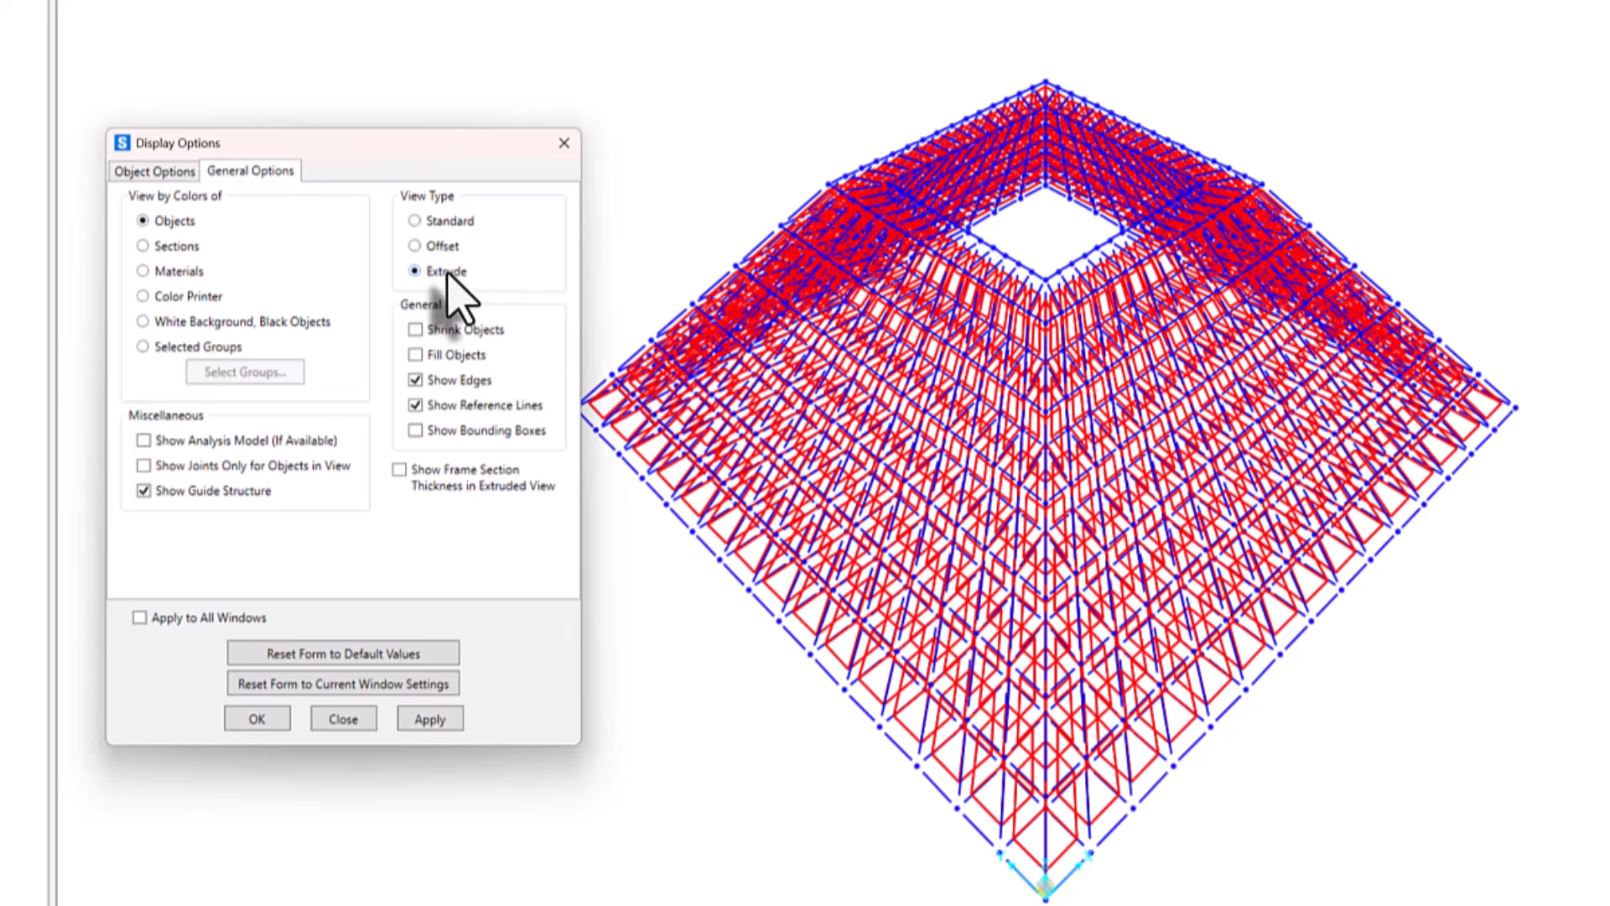
{"action": "left_click", "coordinate": [428, 720]}
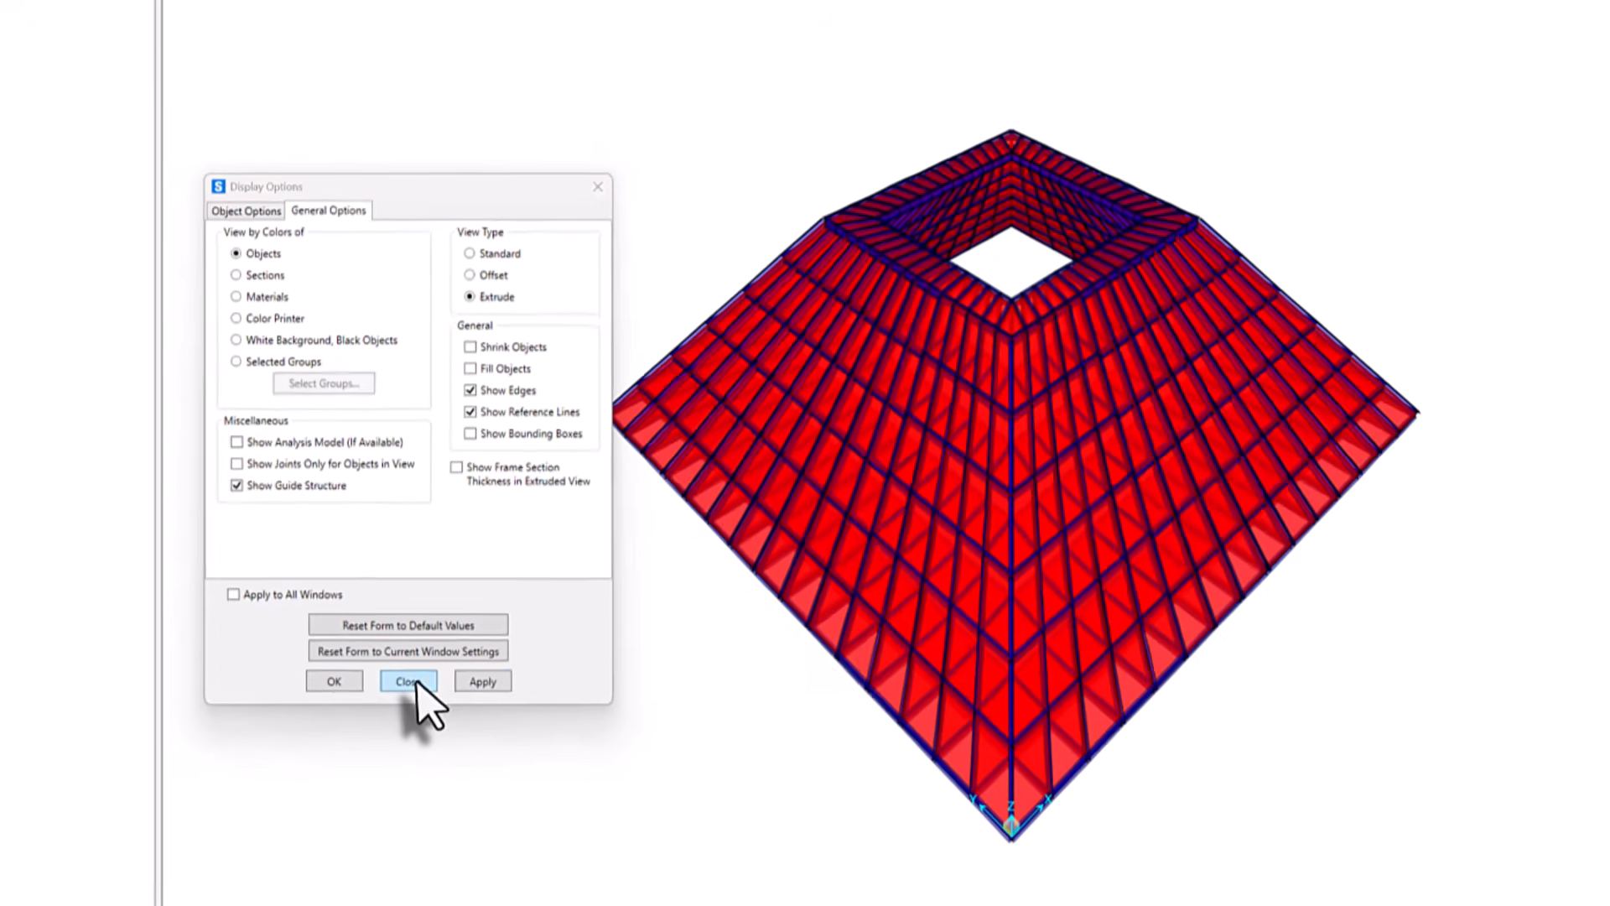
{"action": "left_click", "coordinate": [352, 718]}
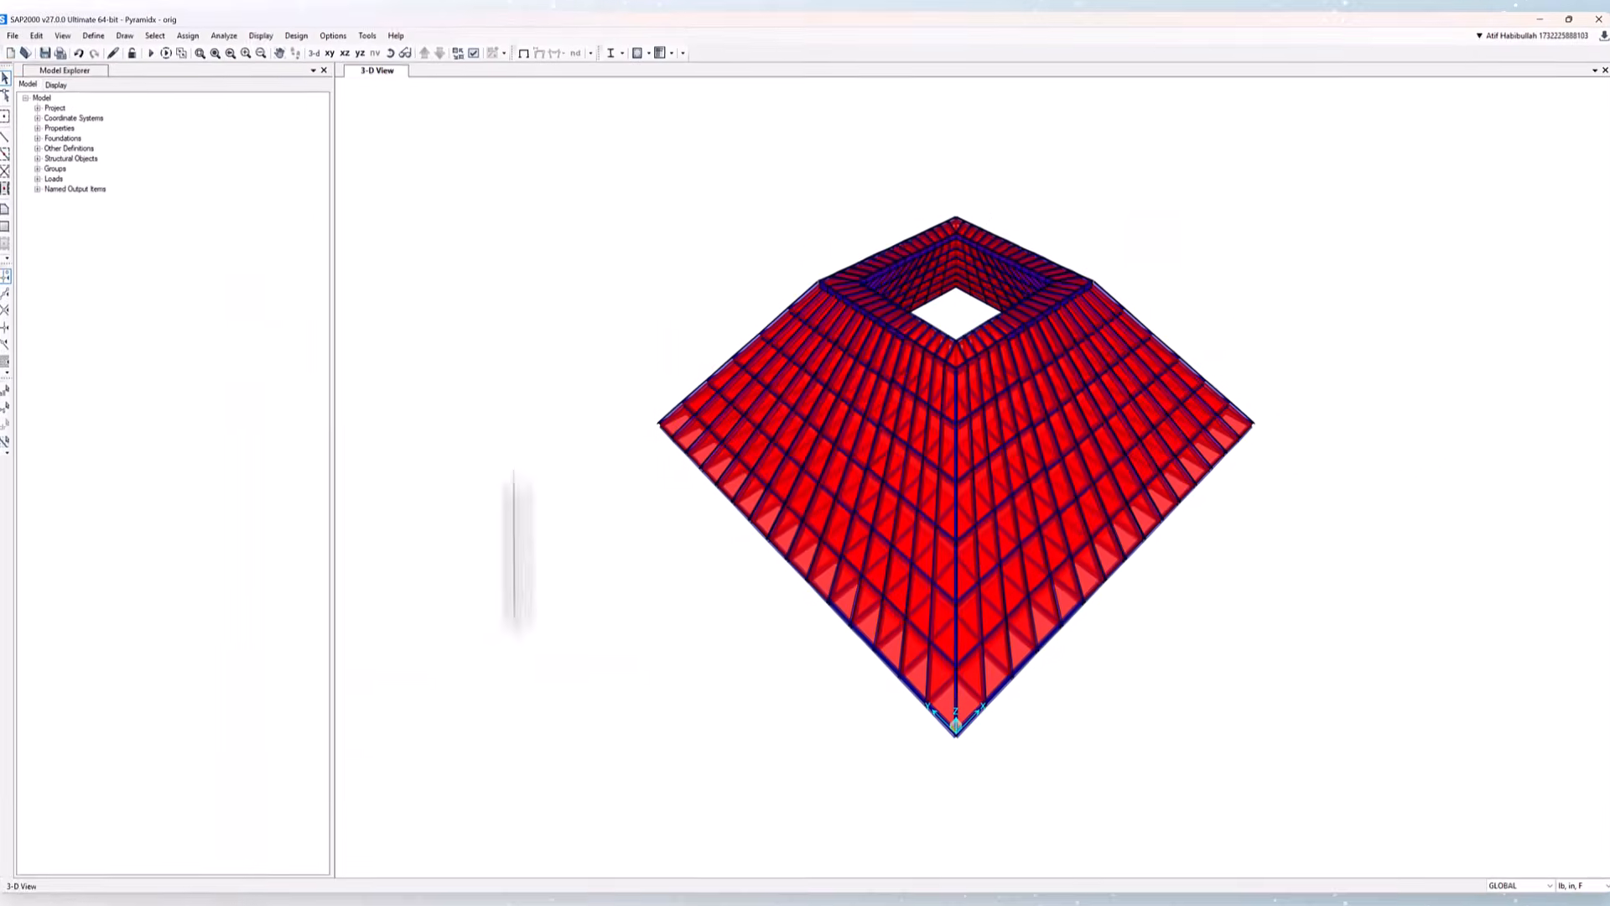
{"action": "left_click", "coordinate": [460, 55]}
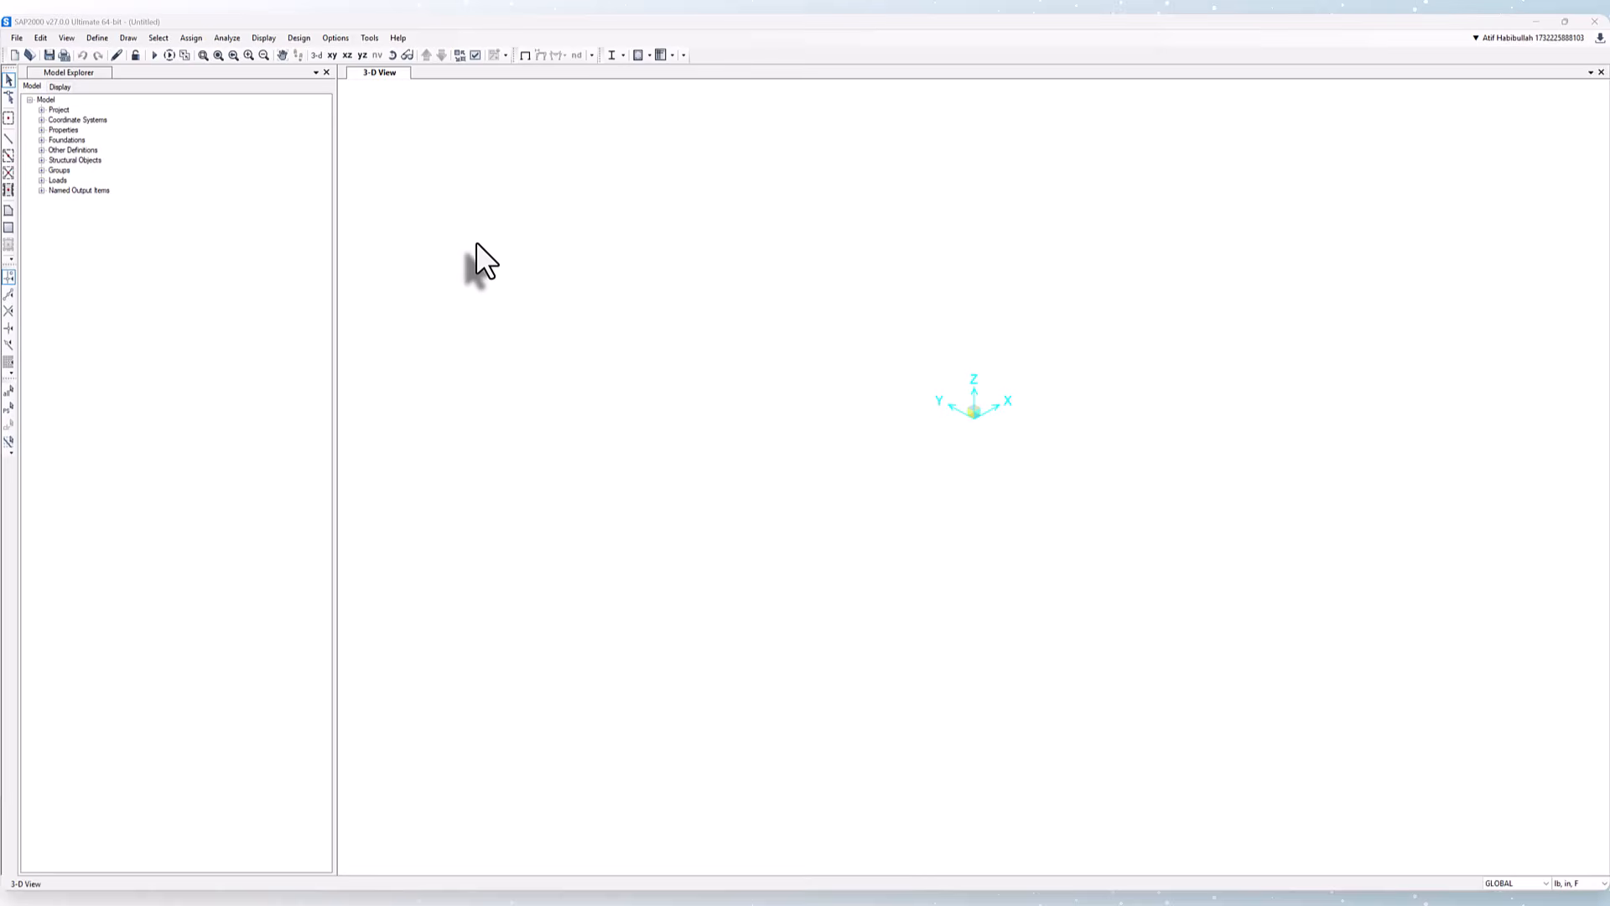
Import SimpleDome.obj as an OBJ file with Z up, units lb, in, F, length tolerance 0.0625 and maximum arc segment length 12
{"action": "left_click", "coordinate": [20, 36]}
{"action": "mouse_move", "coordinate": [57, 126]}
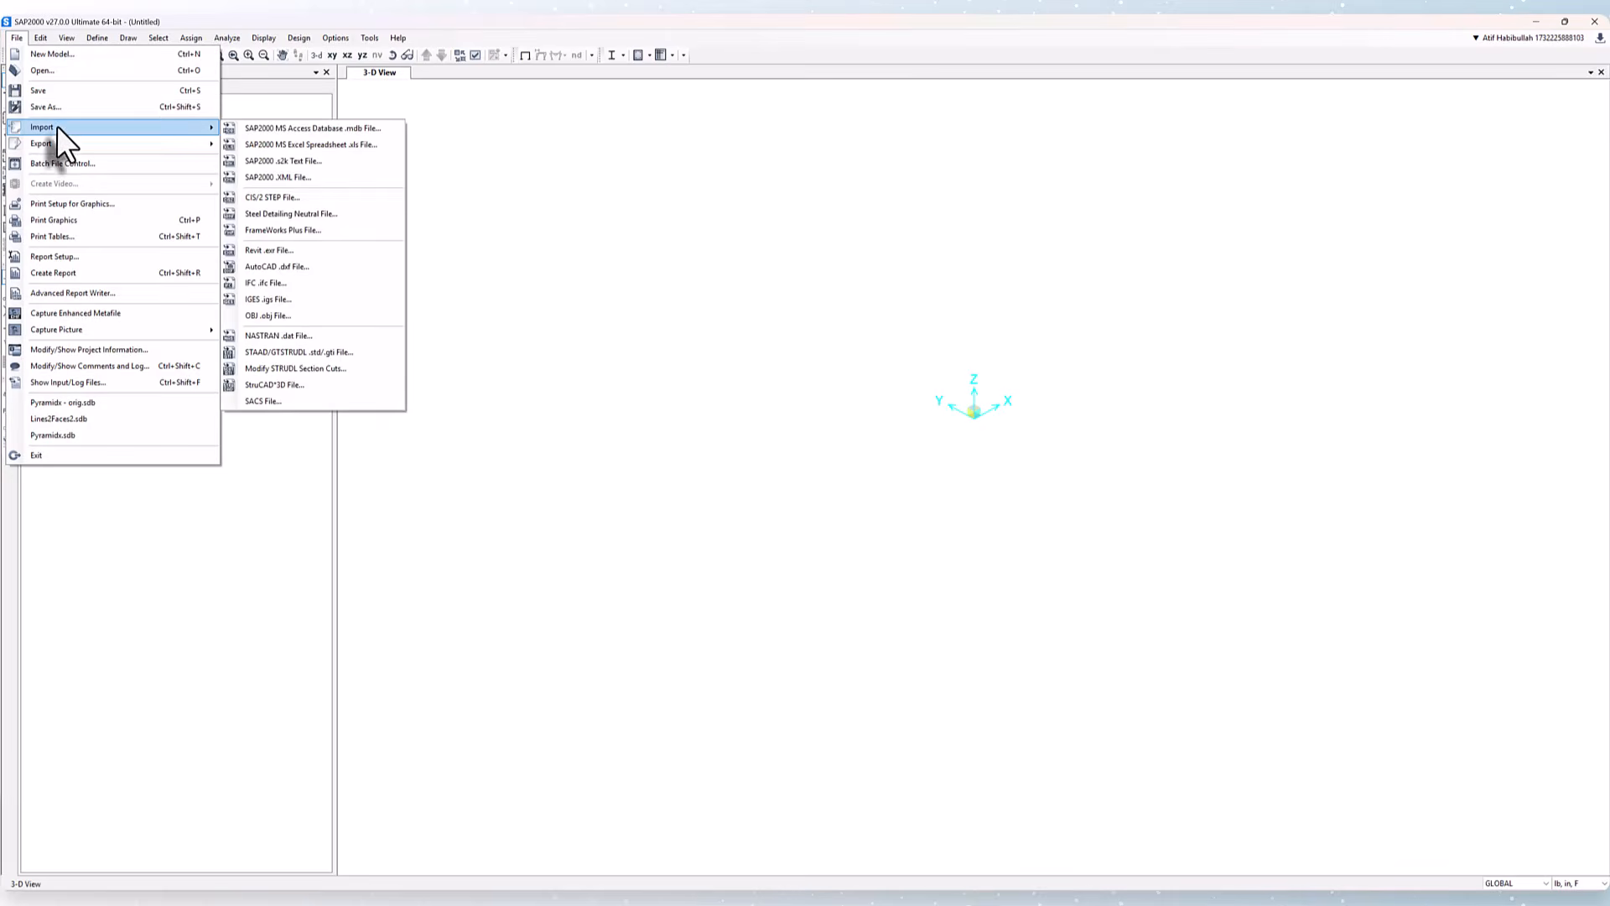
{"action": "left_click", "coordinate": [269, 317]}
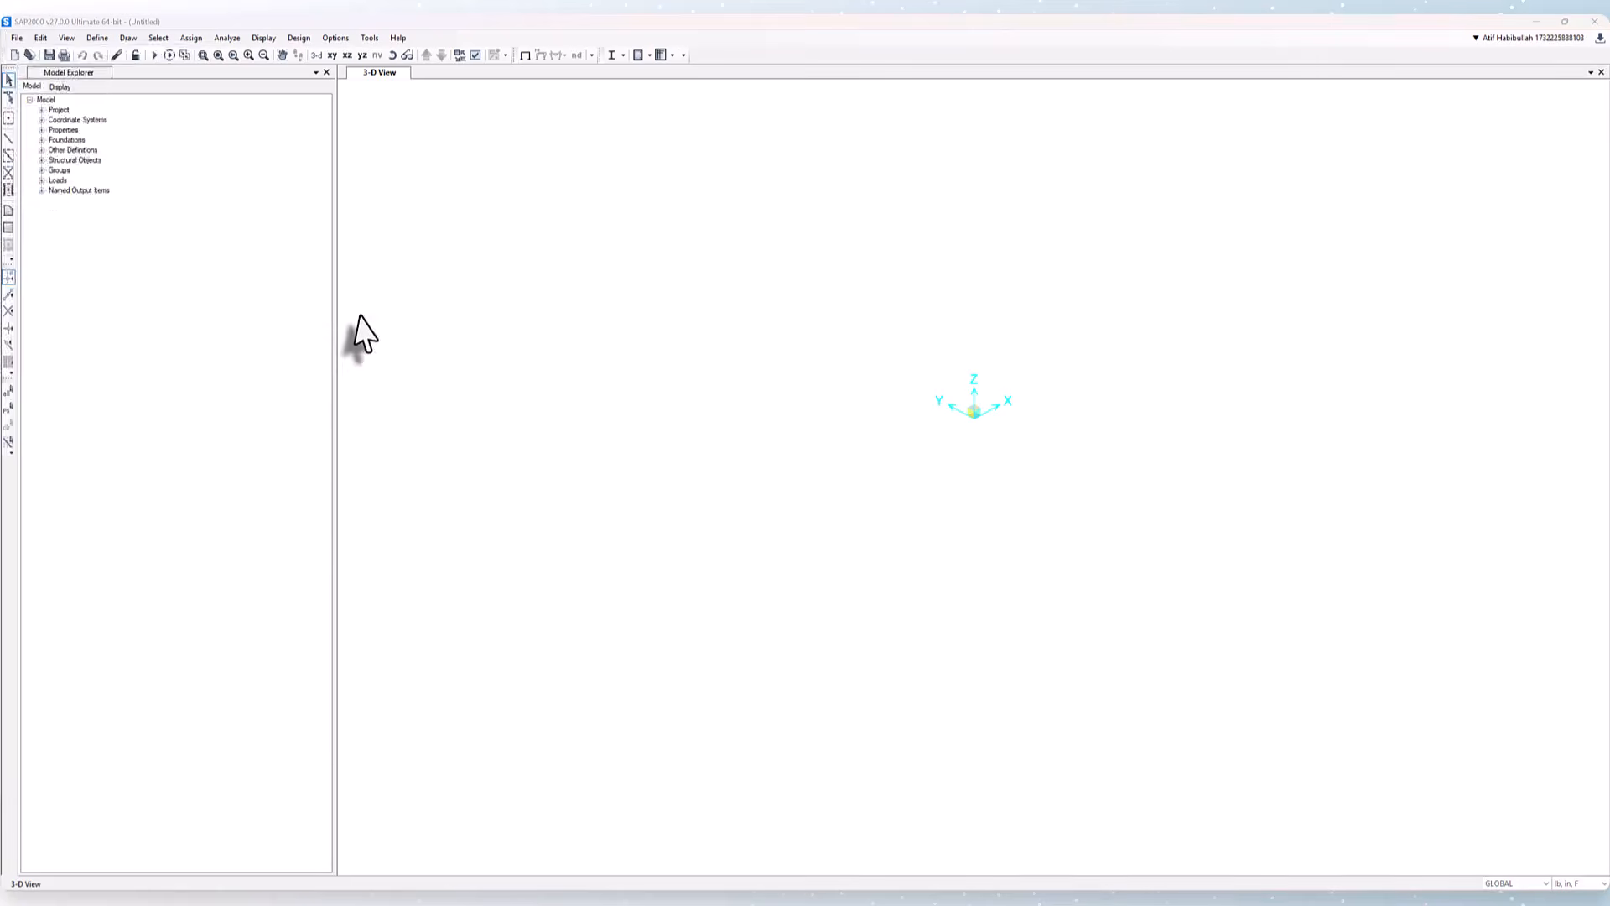
{"action": "left_click", "coordinate": [300, 149]}
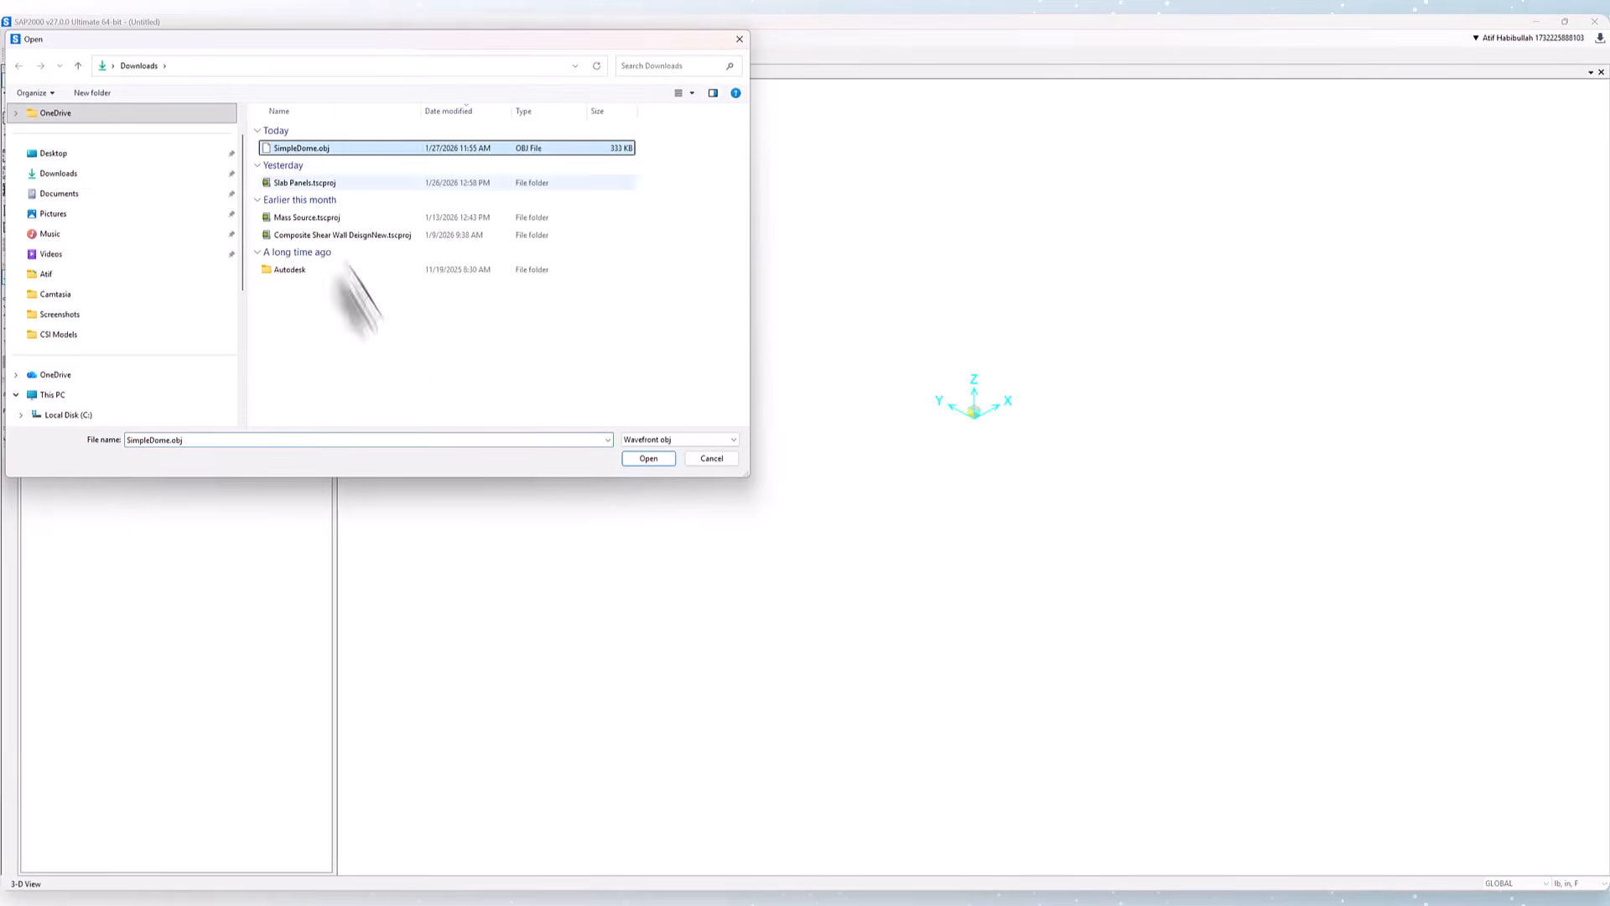
{"action": "left_click", "coordinate": [649, 458]}
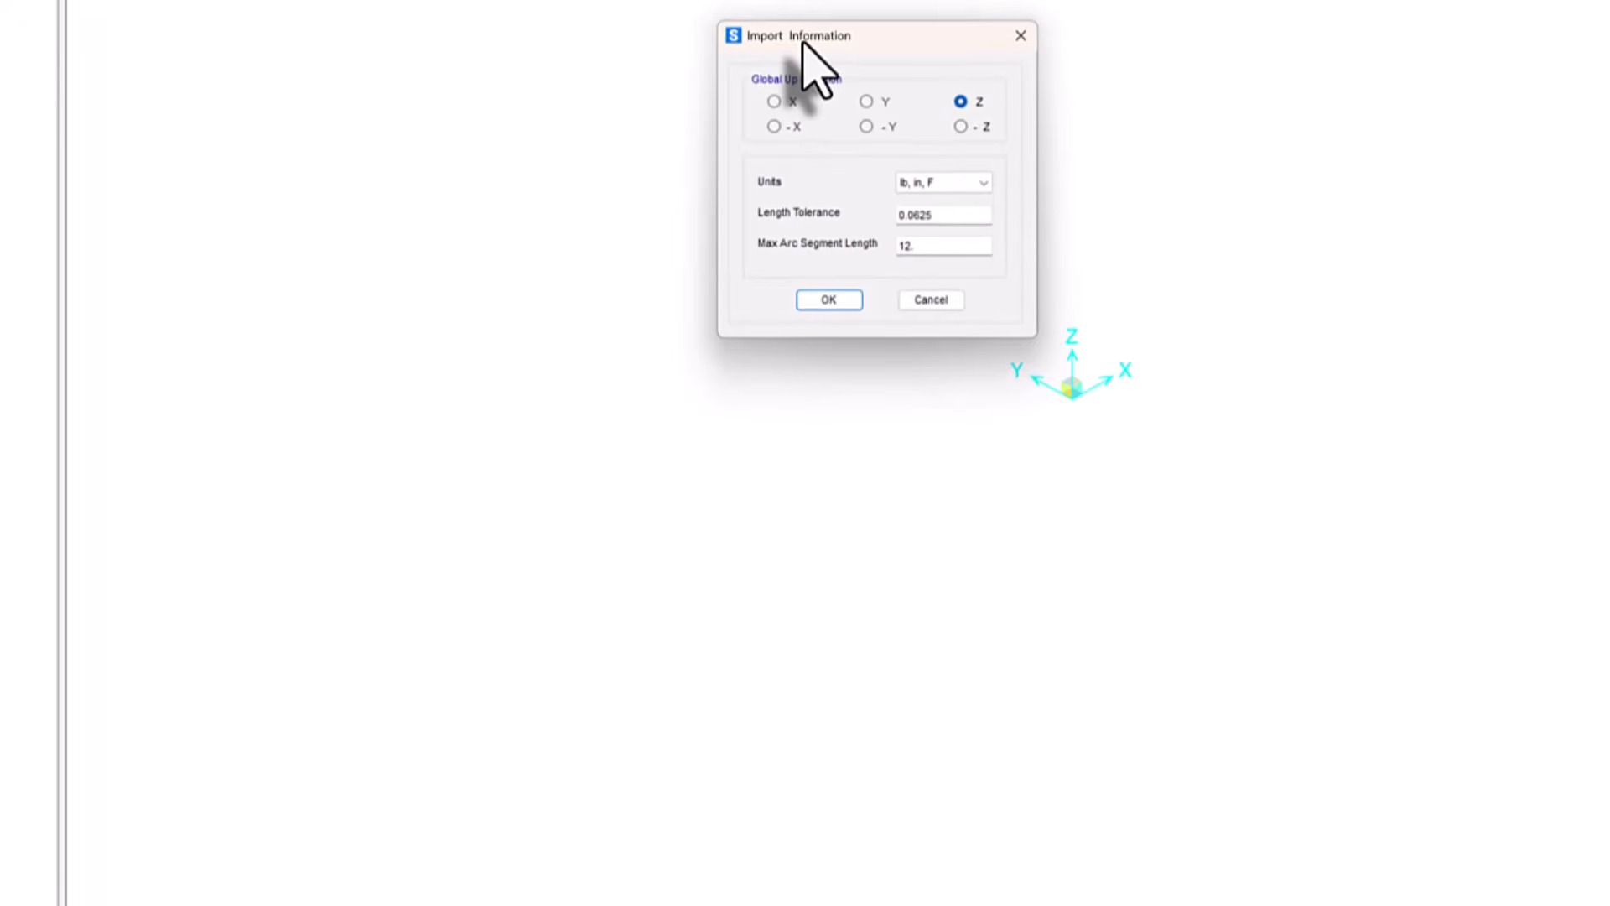
{"action": "left_click", "coordinate": [982, 183]}
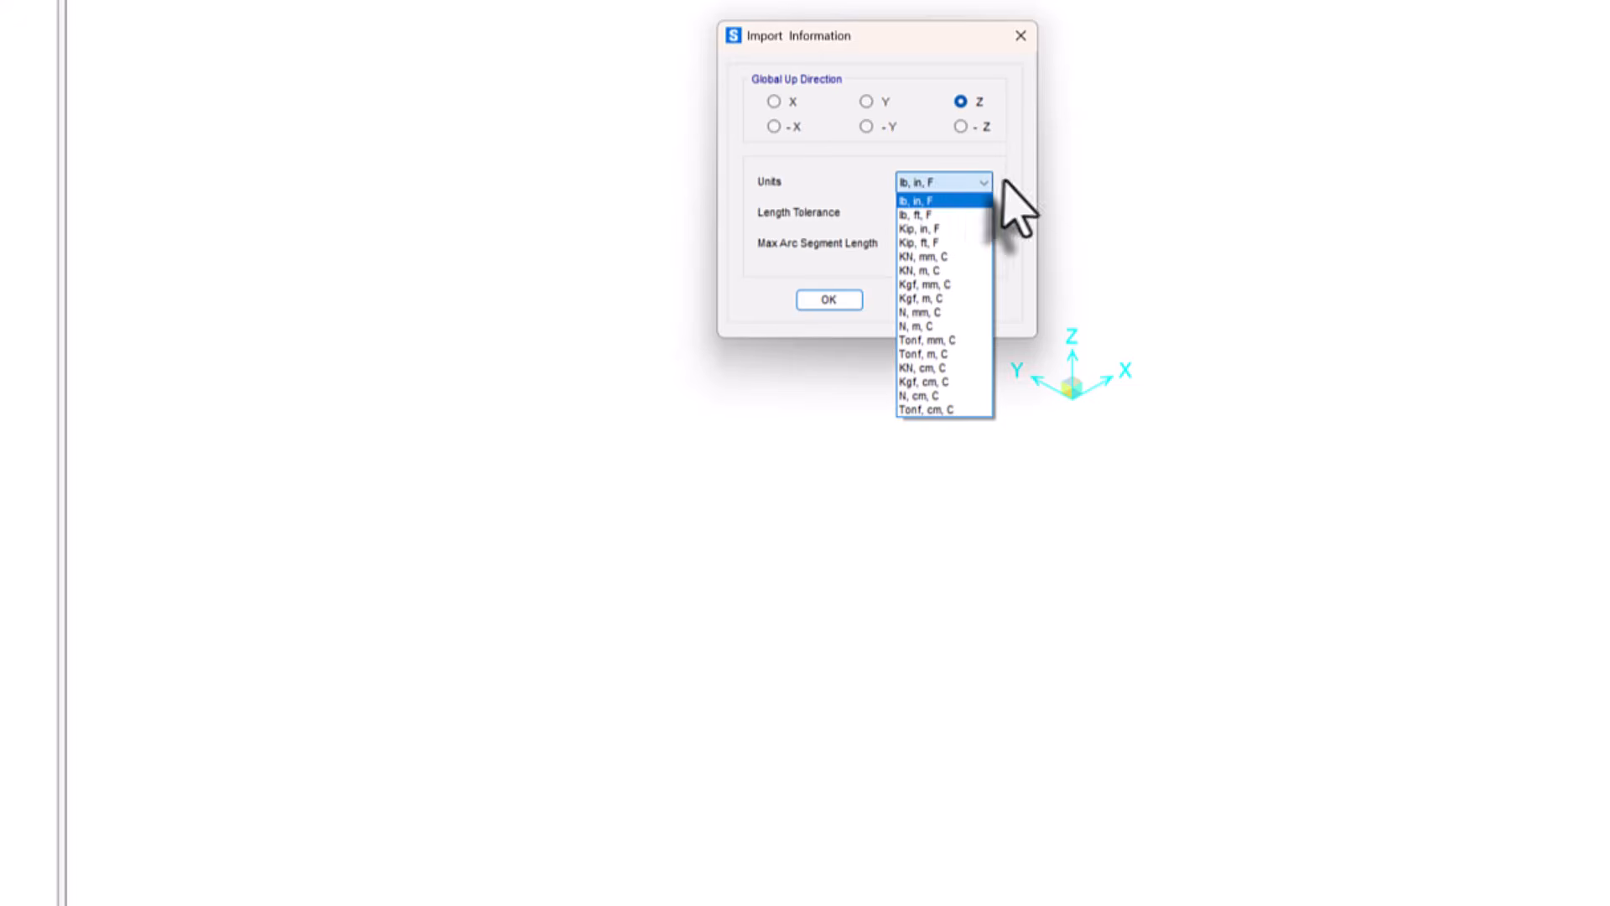
{"action": "left_click", "coordinate": [1017, 188]}
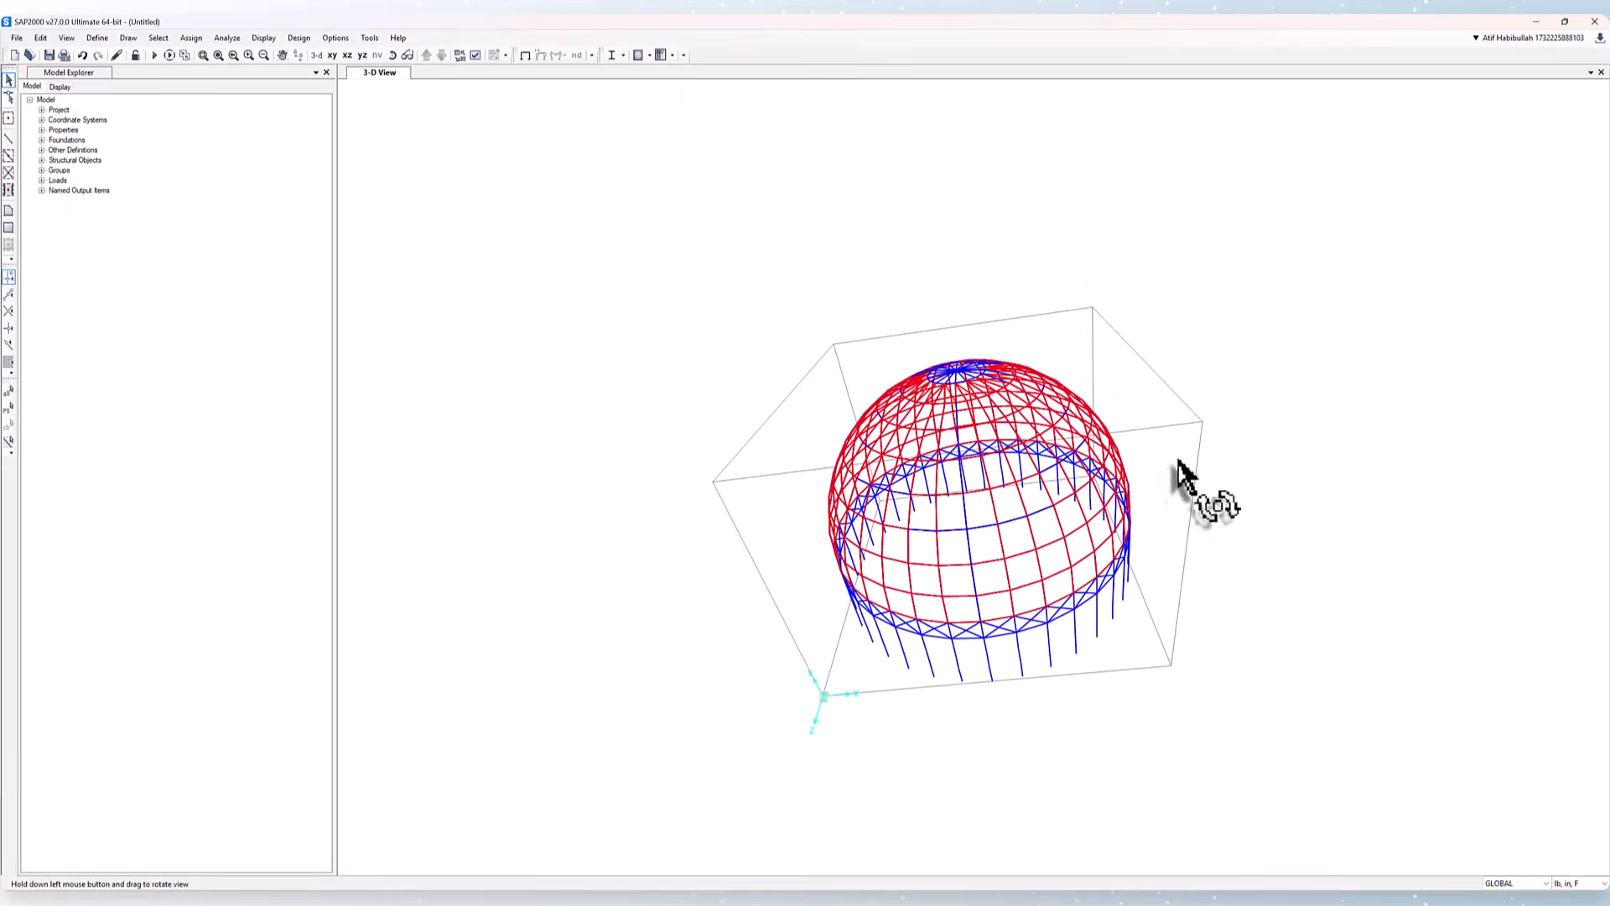
{"action": "mouse_move", "coordinate": [1186, 480]}
{"action": "left_mouse_down"}
{"action": "mouse_move", "coordinate": [1134, 535]}
{"action": "mouse_move", "coordinate": [1113, 606]}
{"action": "mouse_move", "coordinate": [1096, 534]}
{"action": "mouse_move", "coordinate": [1100, 336]}
{"action": "mouse_move", "coordinate": [1049, 514]}
{"action": "mouse_move", "coordinate": [1071, 629]}
{"action": "mouse_move", "coordinate": [1150, 601]}
{"action": "mouse_move", "coordinate": [1185, 448]}
{"action": "left_mouse_up"}
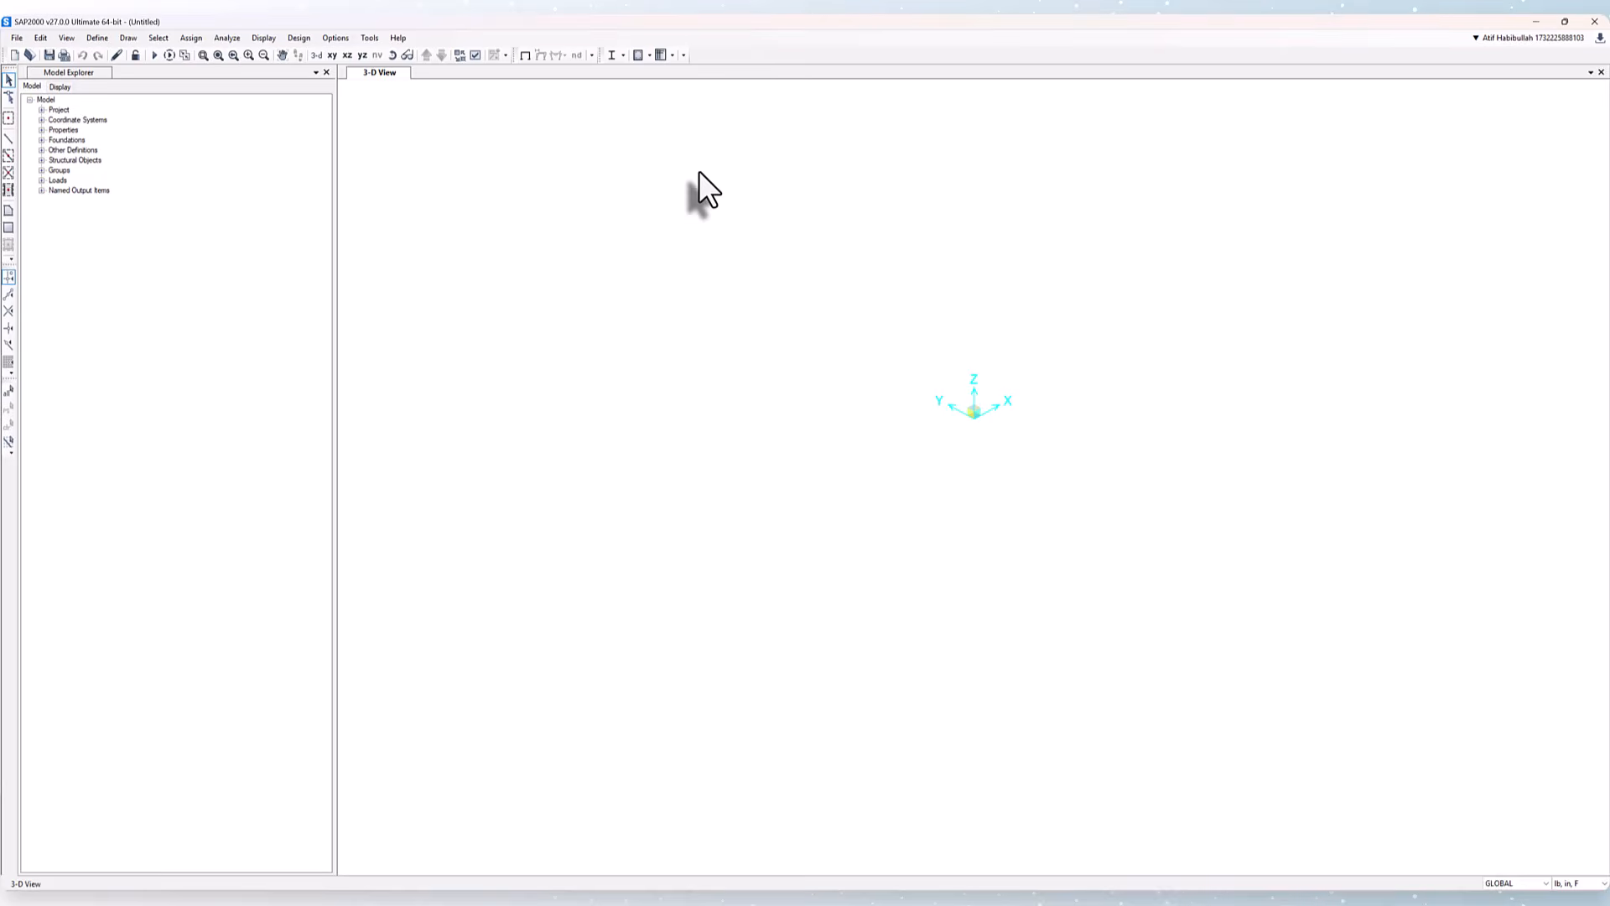
Open the A992Fy50 steel material for modification and switch it to the advanced property display
{"action": "left_click", "coordinate": [97, 38]}
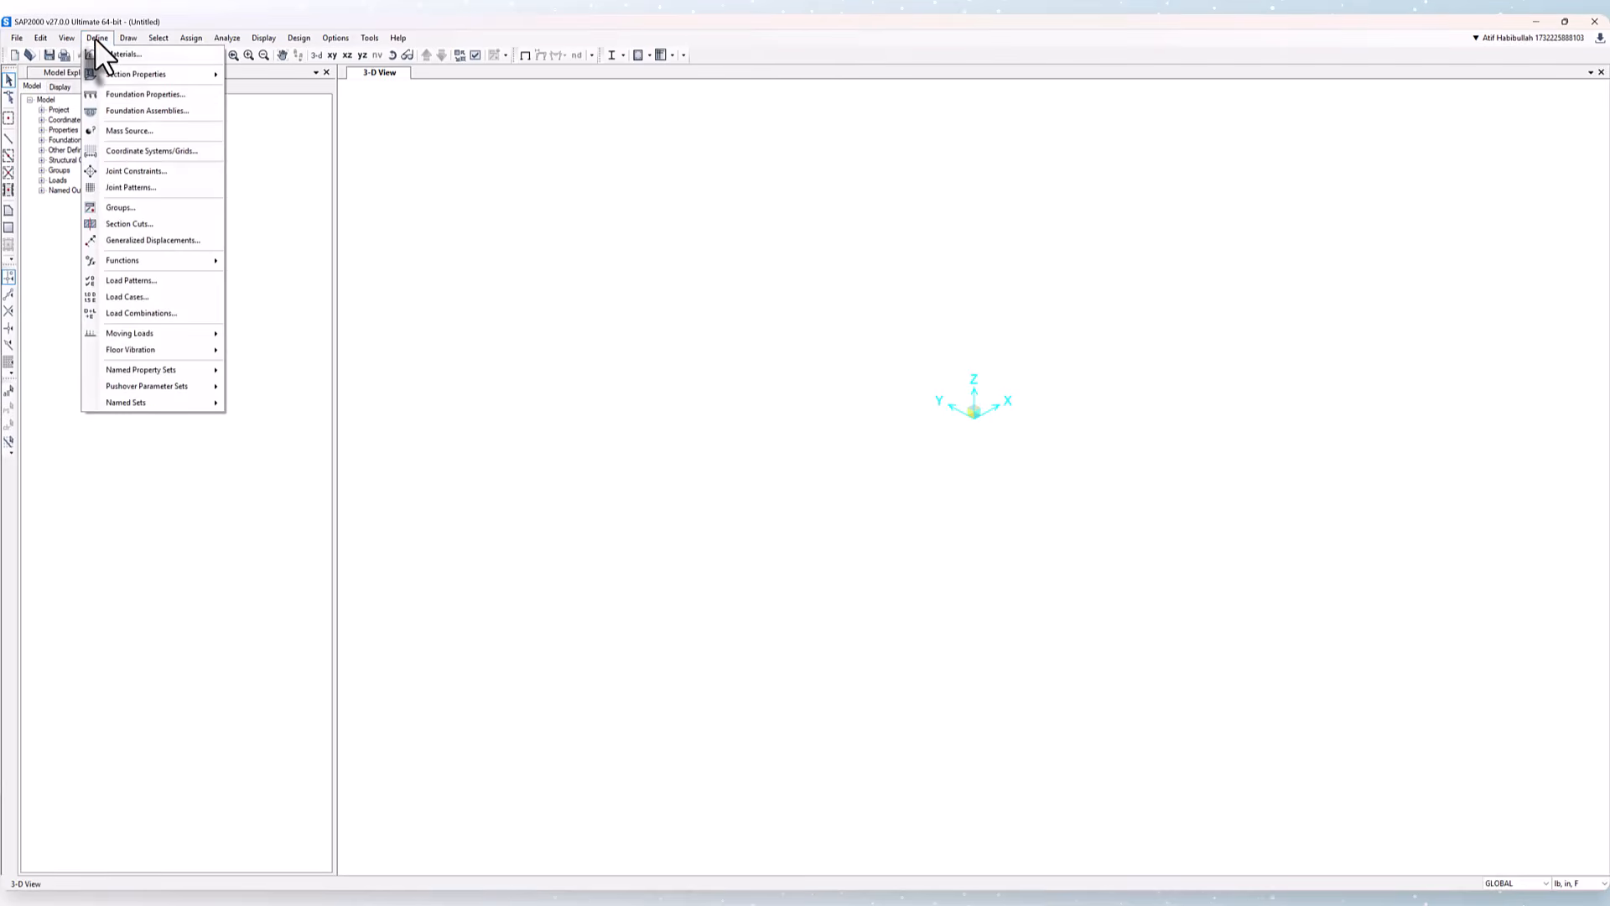
{"action": "left_click", "coordinate": [119, 56]}
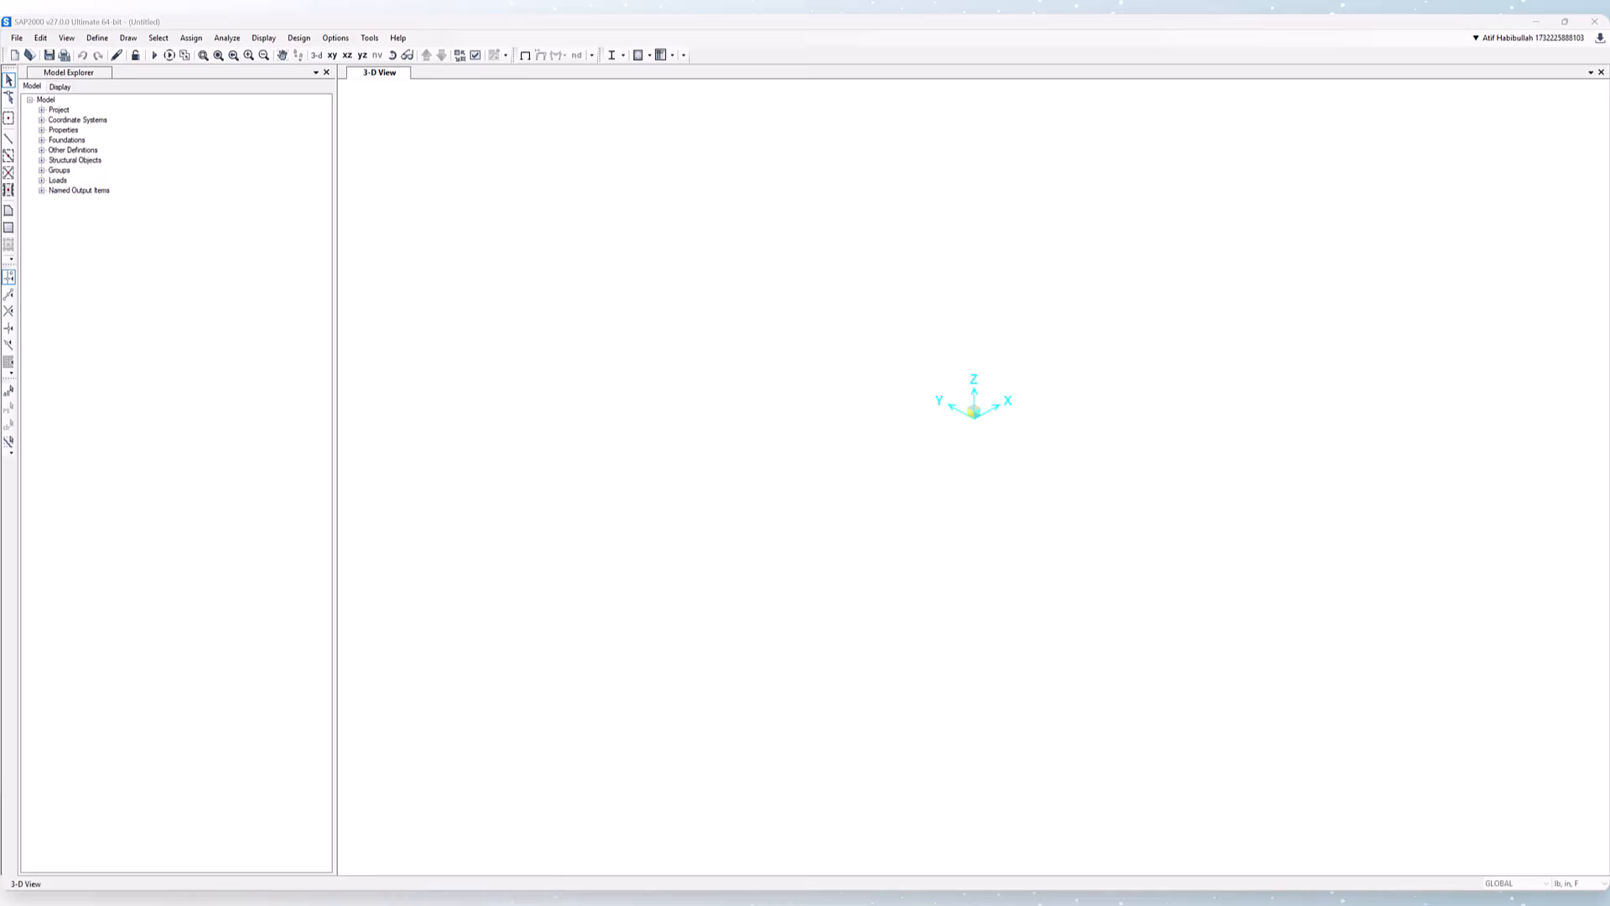
{"action": "left_click", "coordinate": [438, 262]}
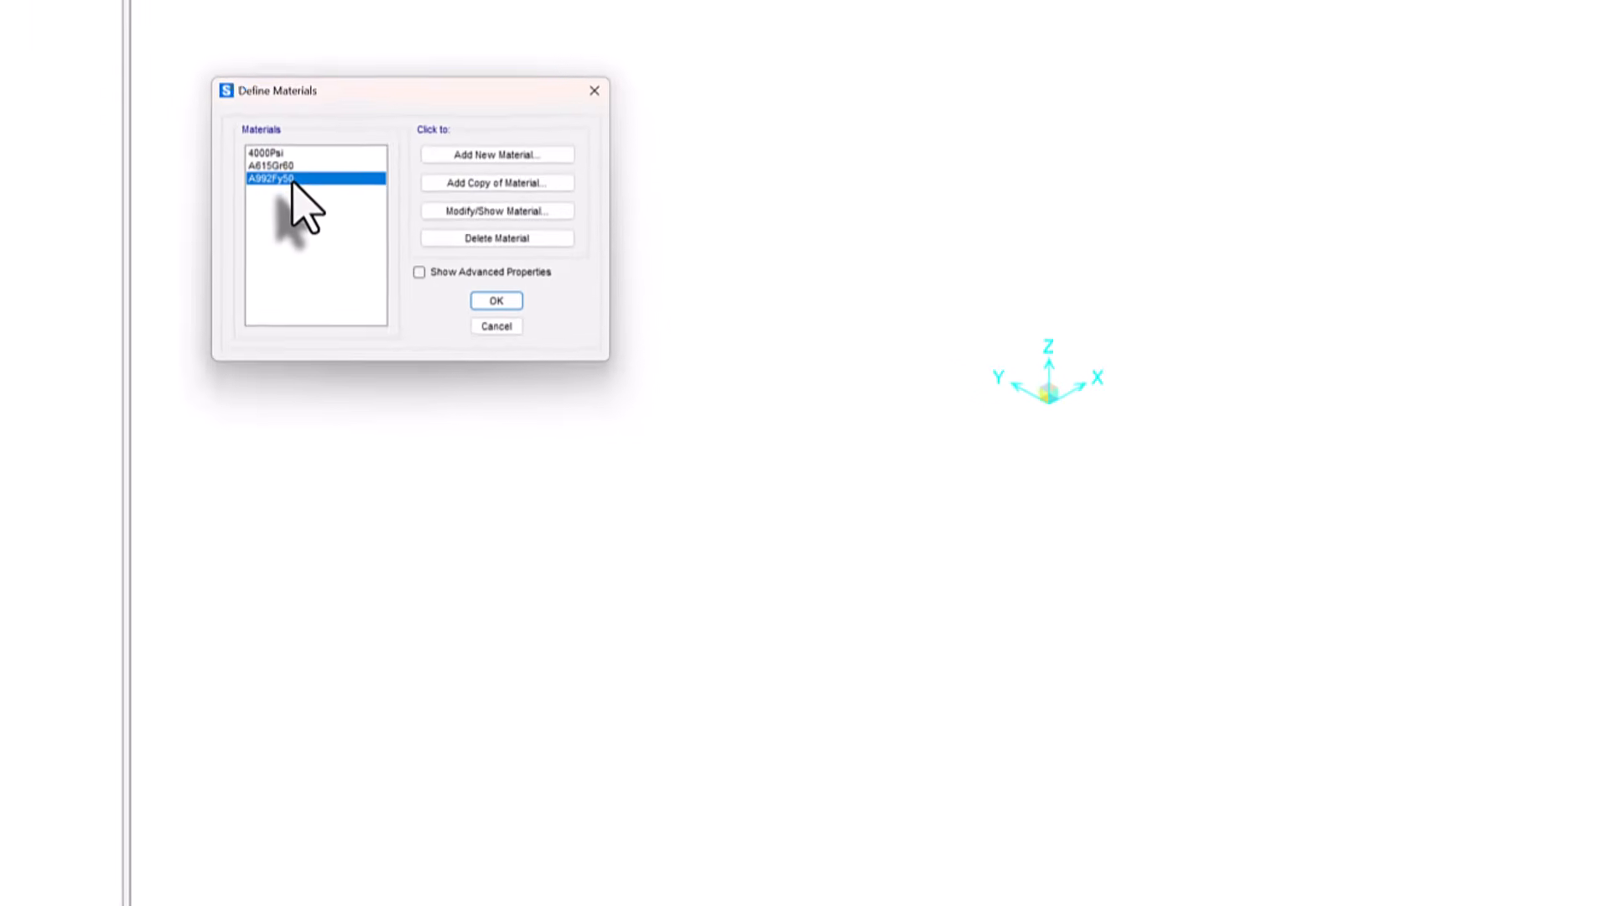
{"action": "left_click", "coordinate": [490, 212]}
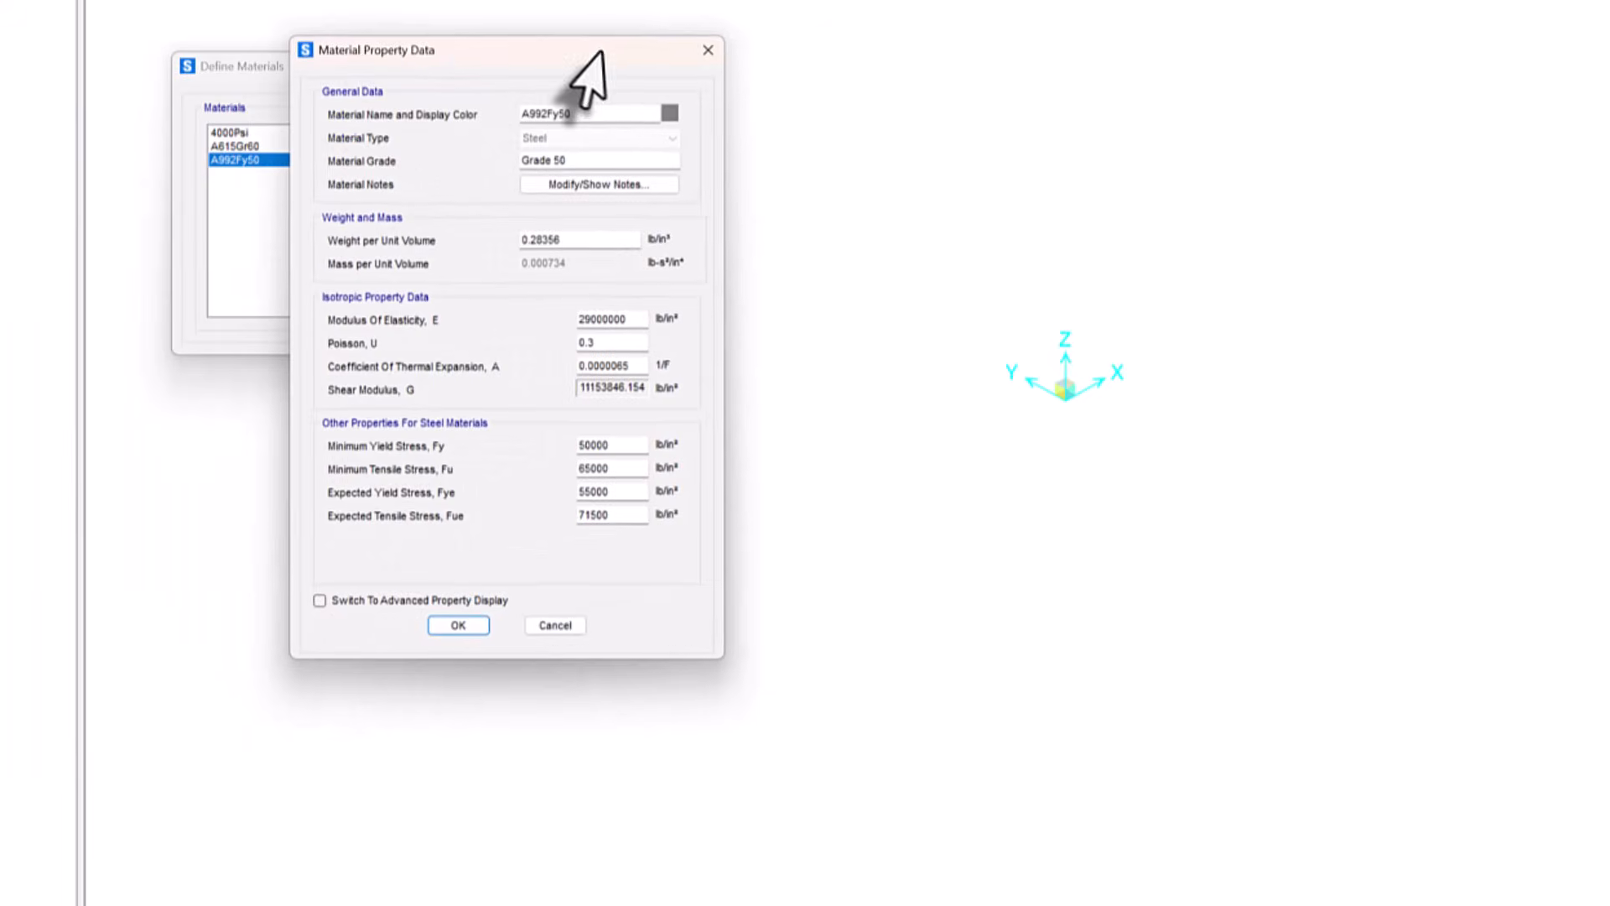
{"action": "left_click", "coordinate": [361, 603]}
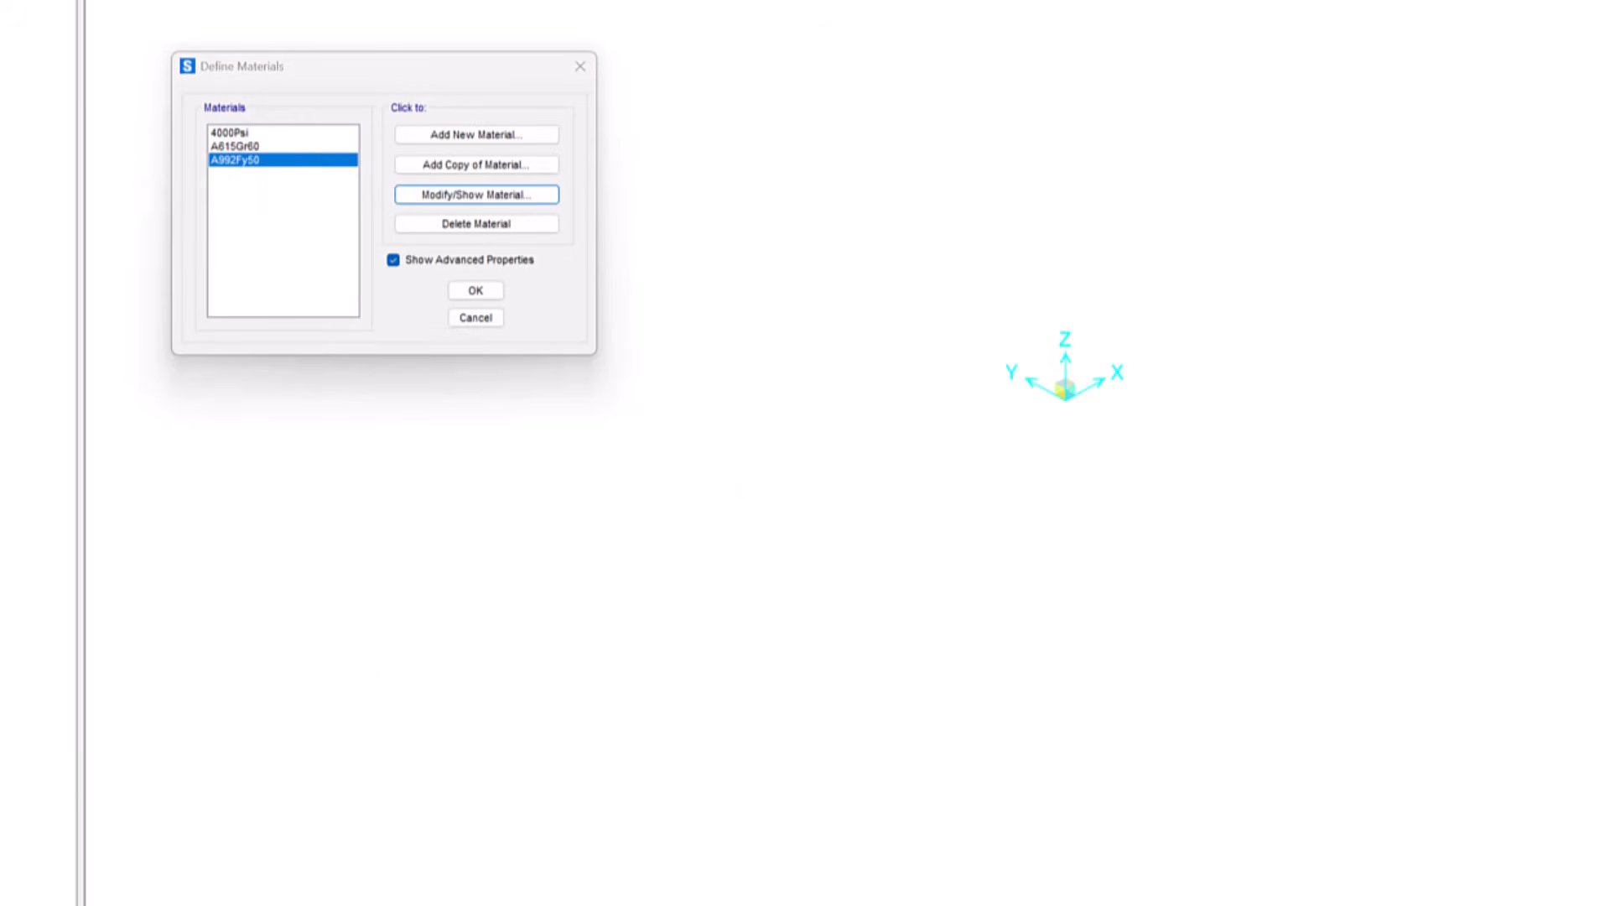
Open the coupled nonlinear data of A992Fy50 and accept Von Mises Plasticity as the coupled modeling type
{"action": "left_click_drag", "start_coordinate": [541, 114], "coordinate": [638, 101]}
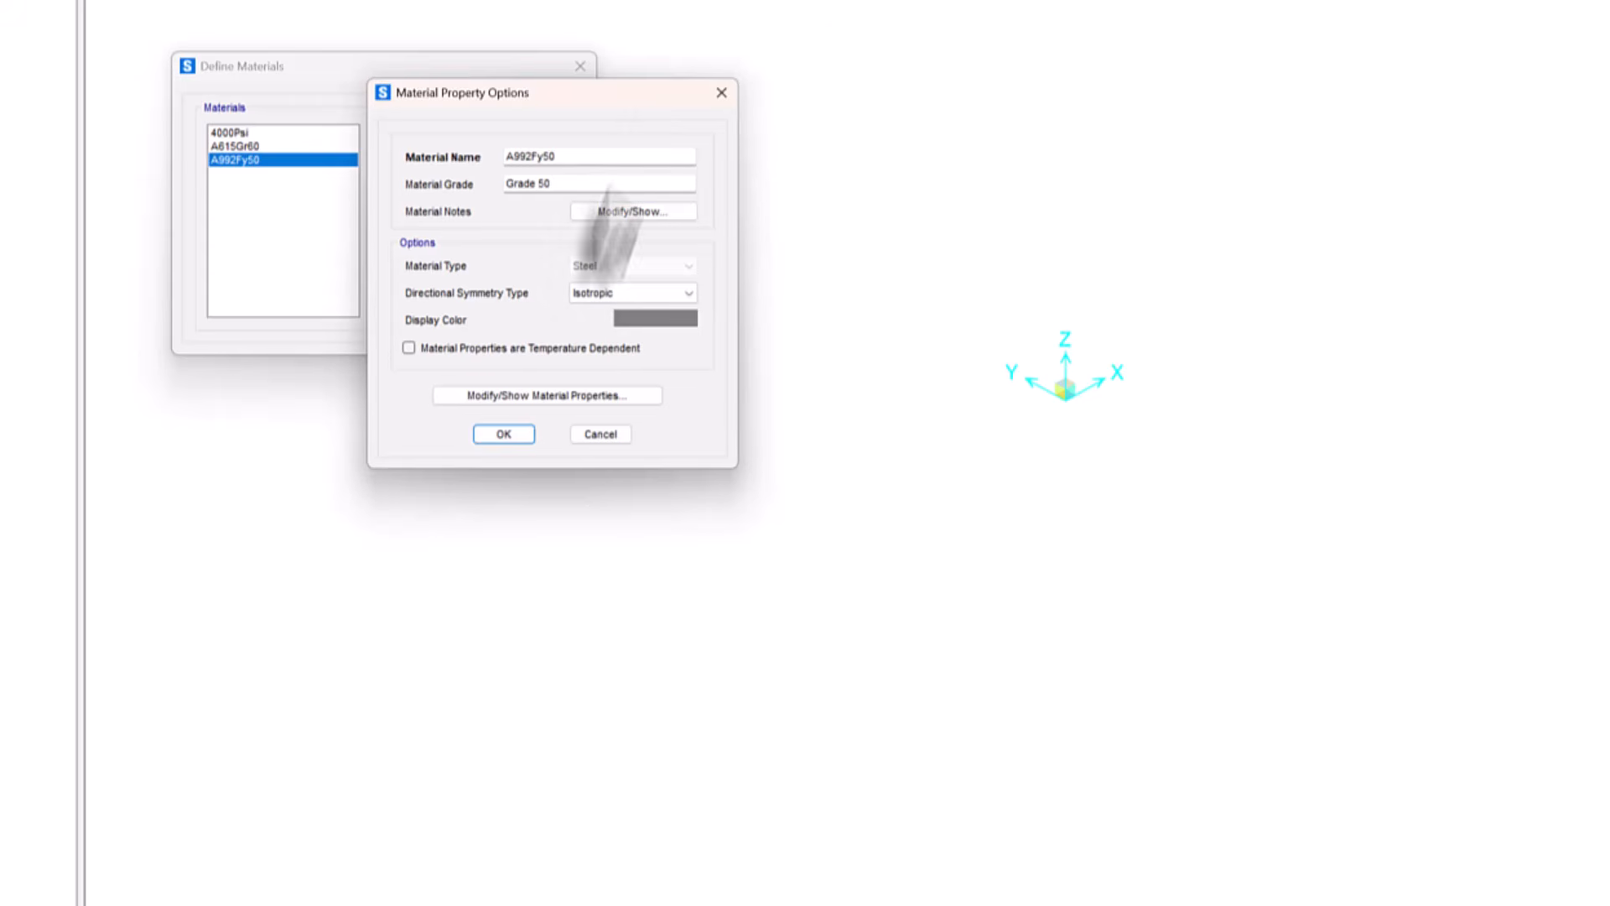
{"action": "left_click", "coordinate": [545, 398]}
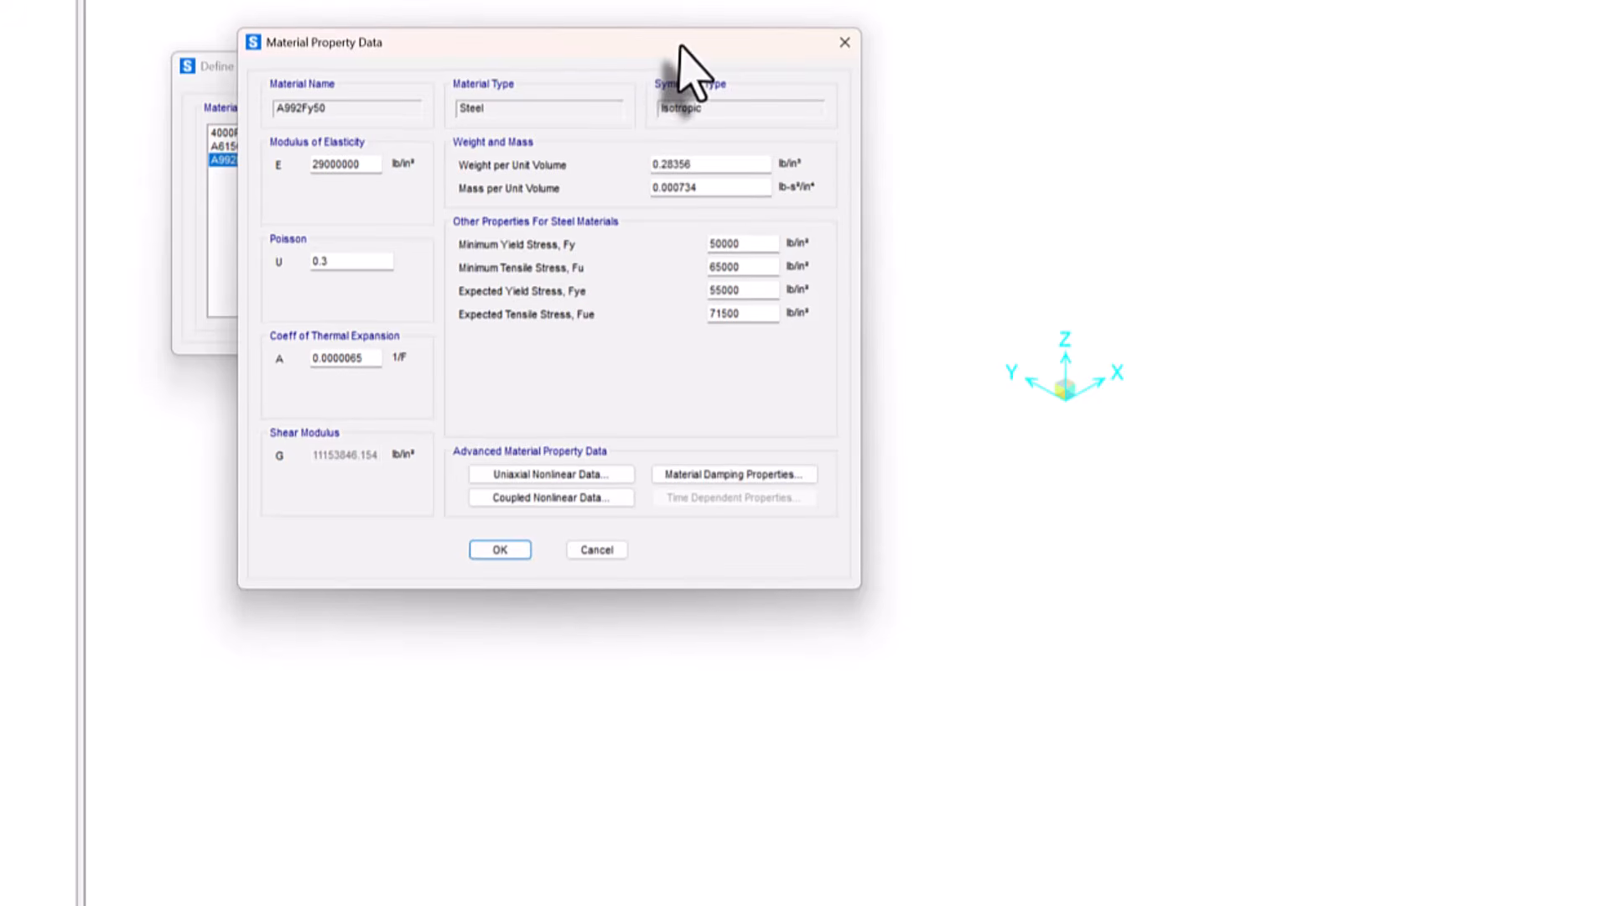
{"action": "left_click", "coordinate": [555, 500]}
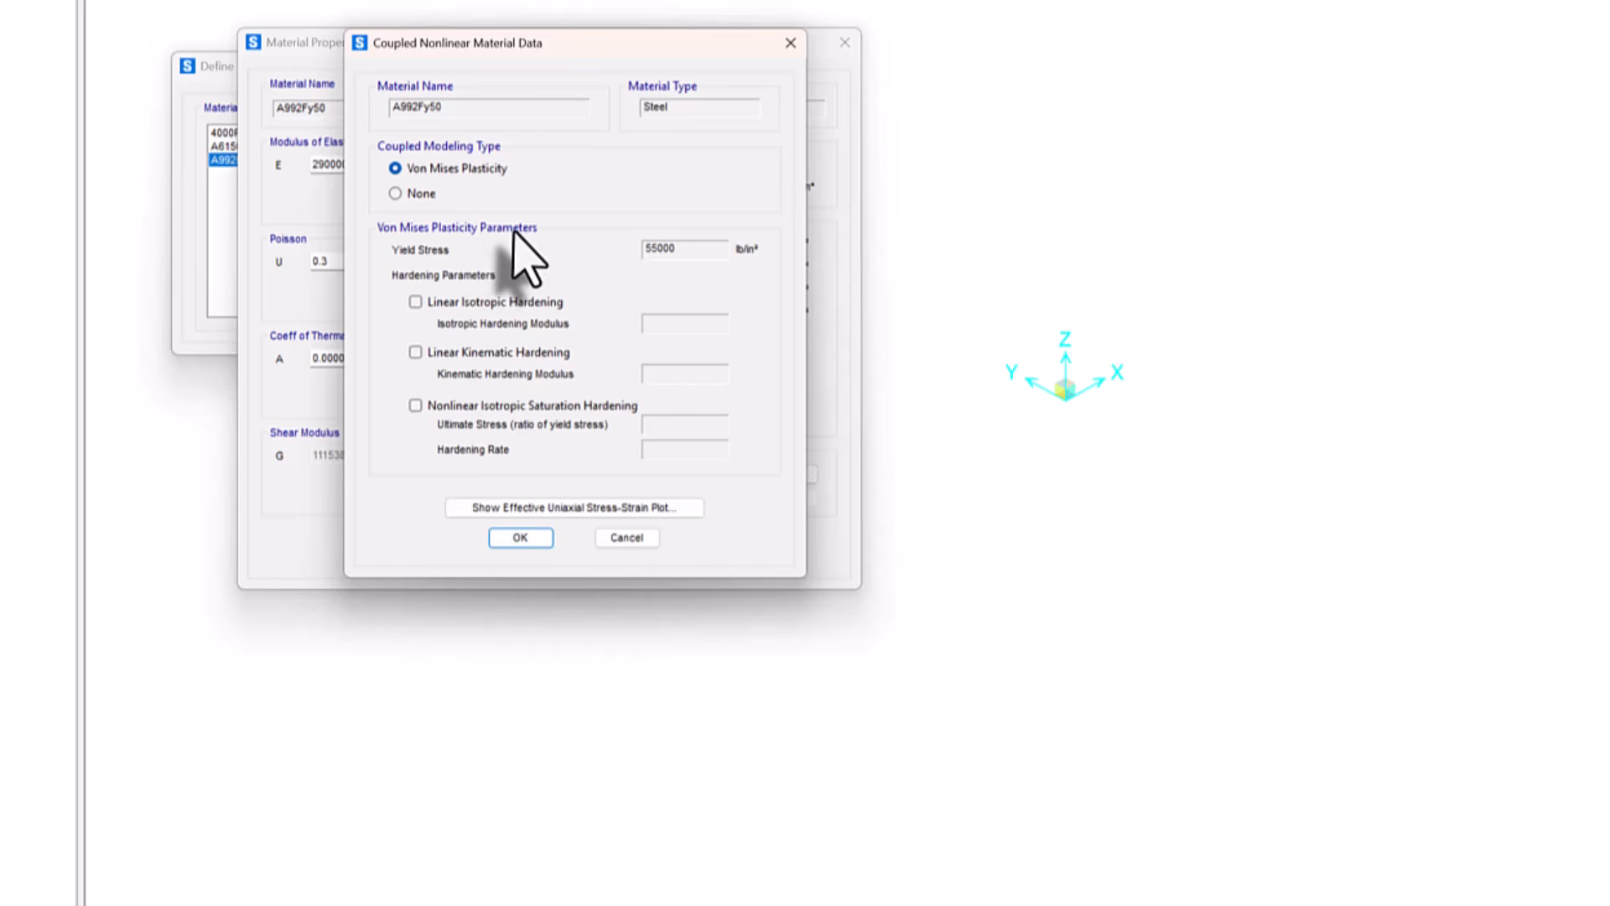
{"action": "left_click", "coordinate": [520, 538]}
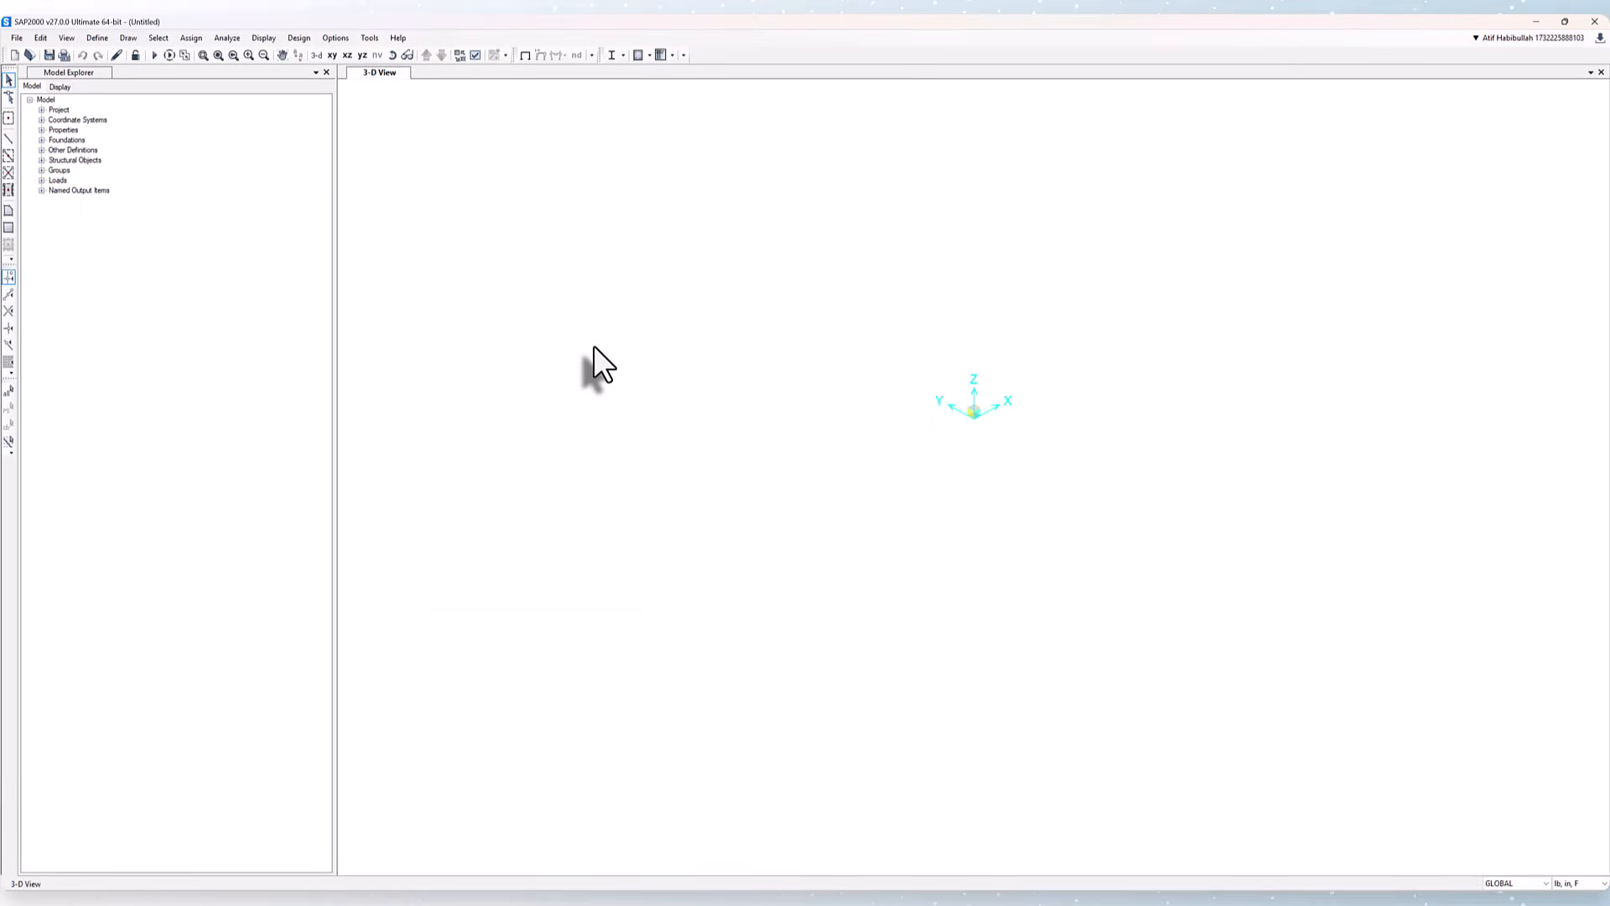
Add a new solid property using material A992Fy50 with the Standard formulation type and nonlinear behavior enabled
{"action": "left_click", "coordinate": [94, 38]}
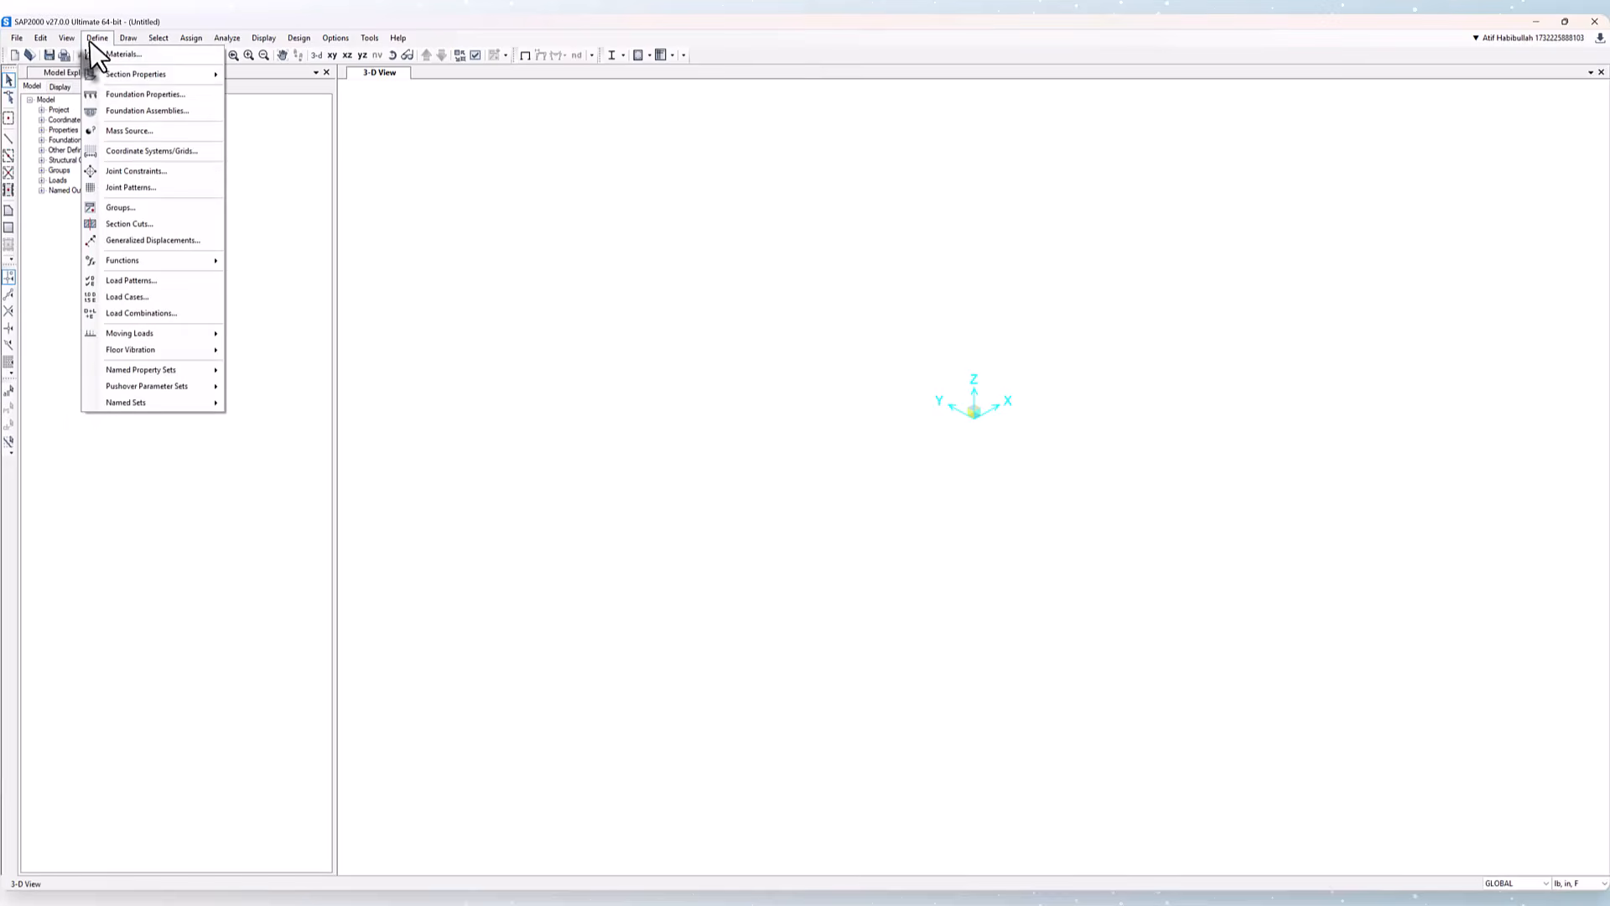
{"action": "mouse_move", "coordinate": [138, 76]}
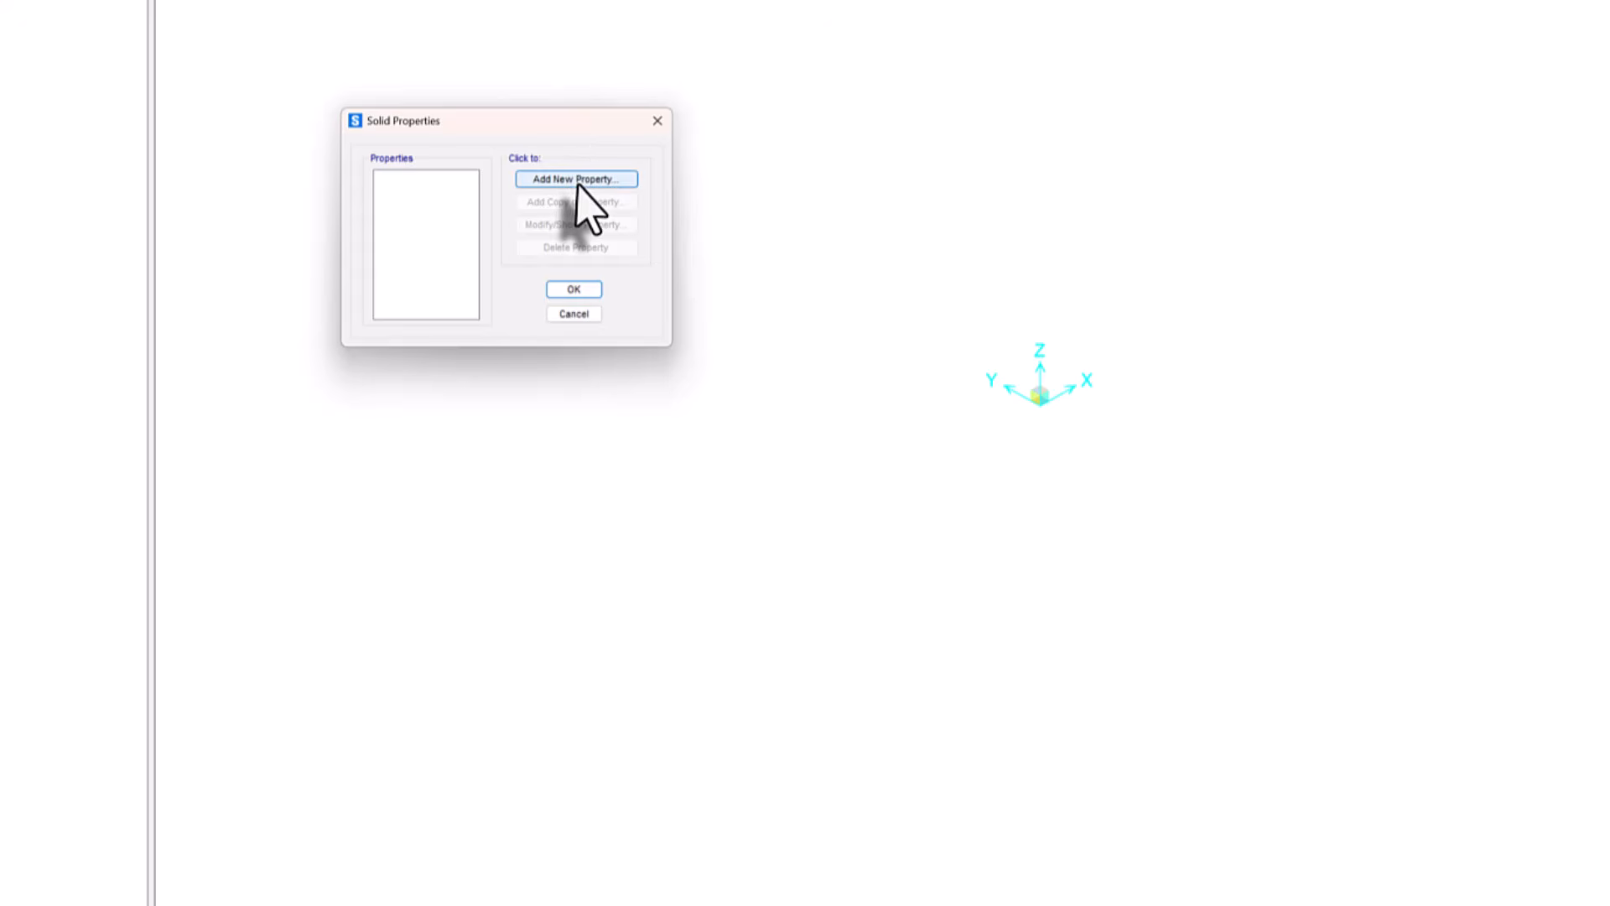
{"action": "left_click", "coordinate": [577, 180]}
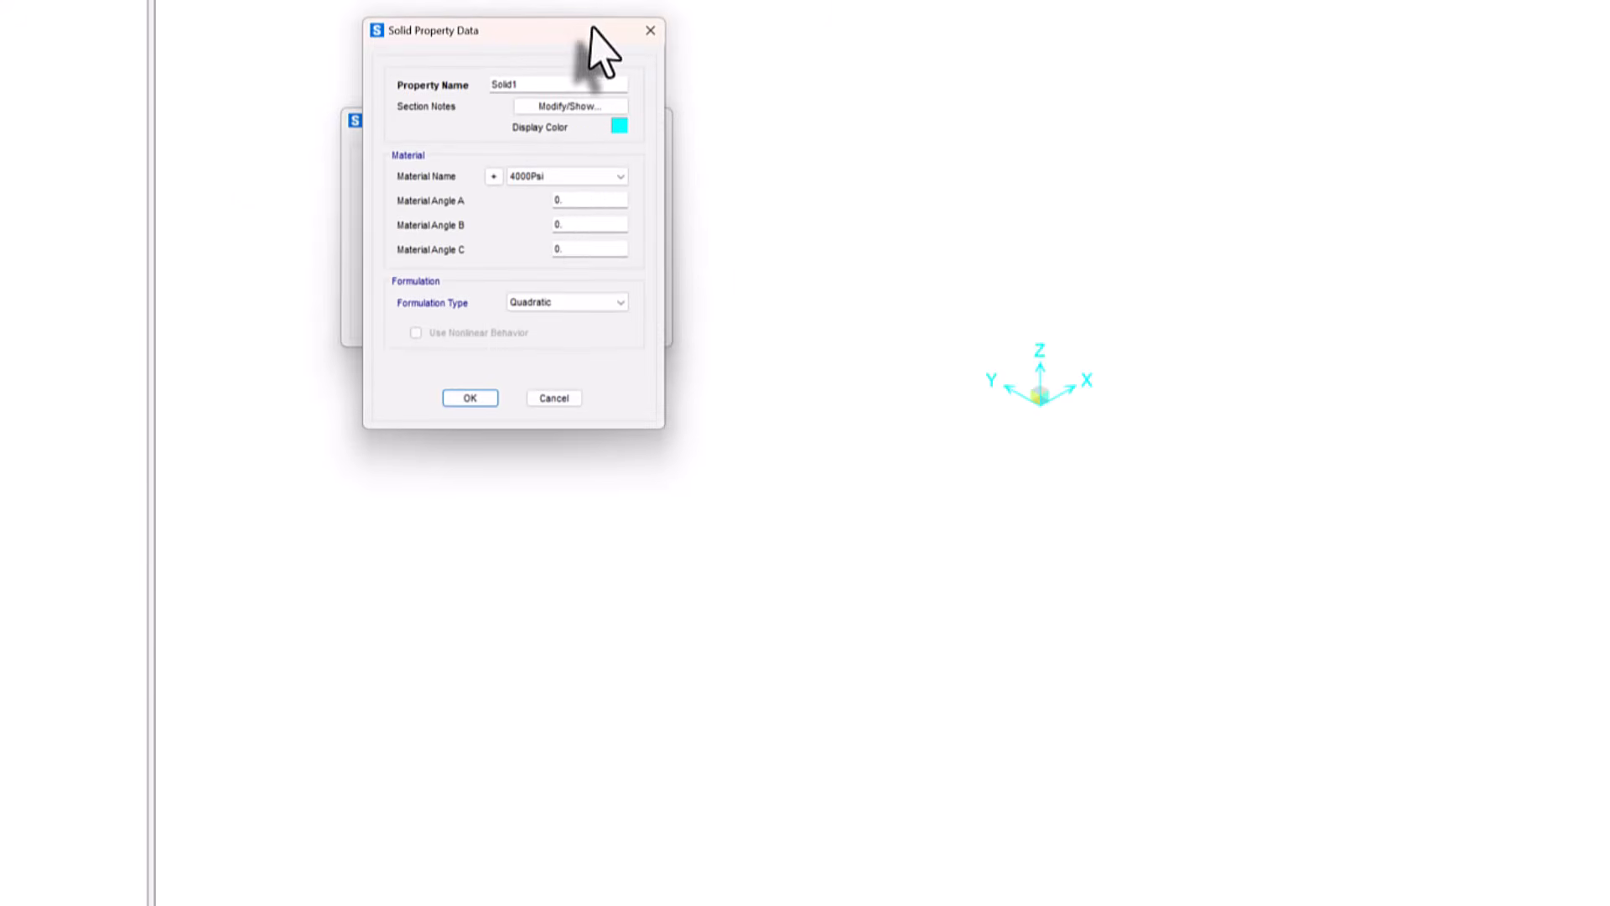
{"action": "left_click", "coordinate": [621, 177]}
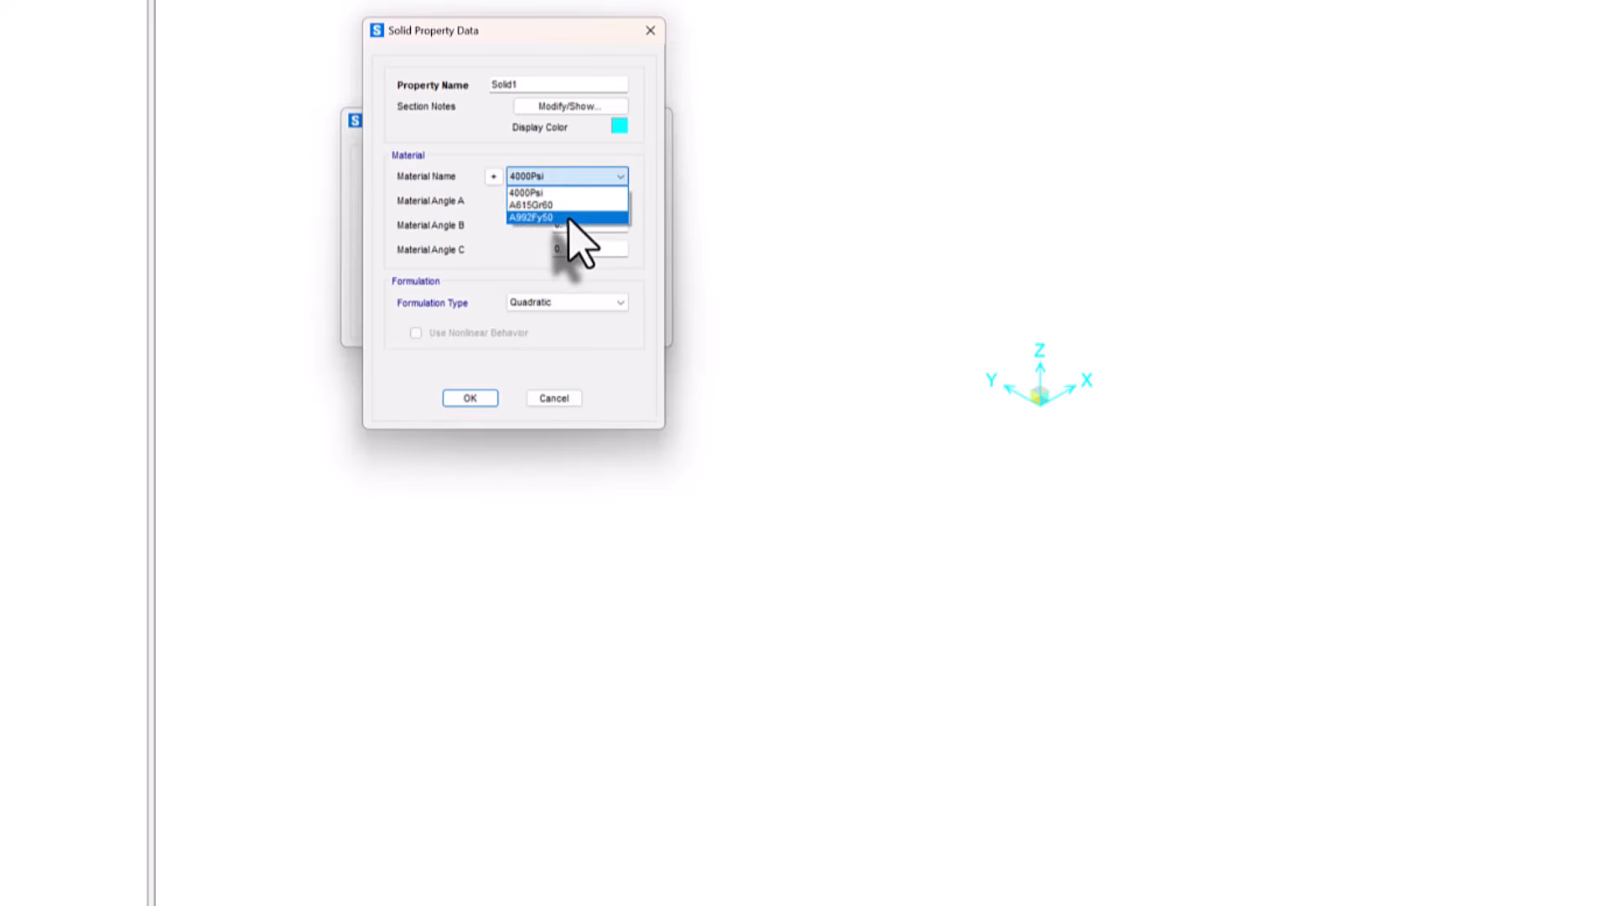
{"action": "left_click", "coordinate": [570, 218]}
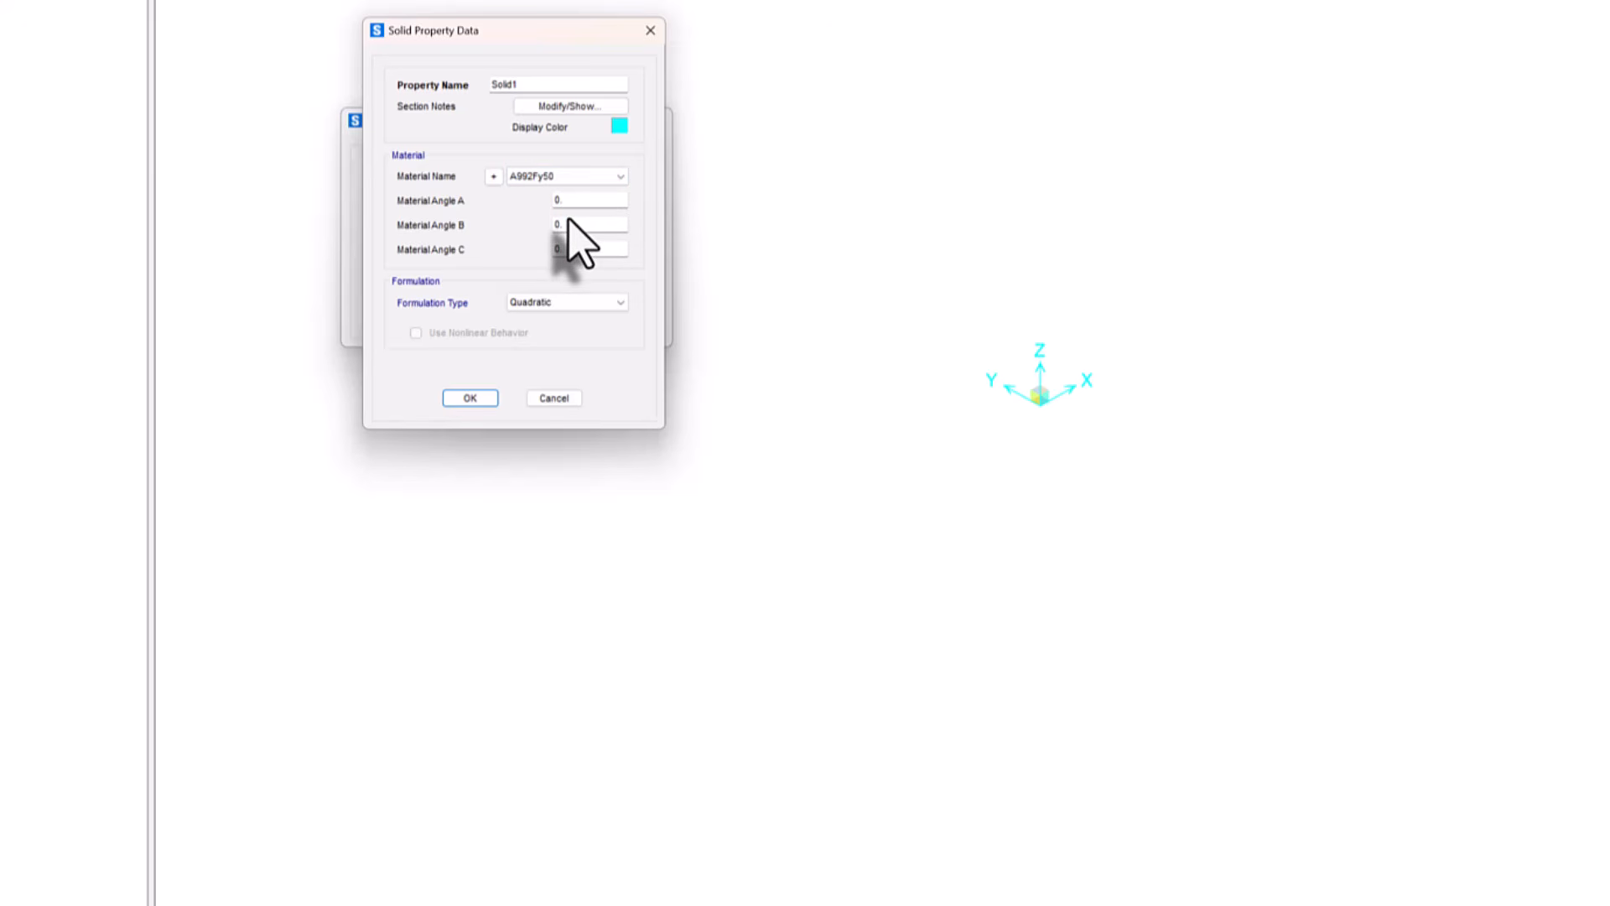
{"action": "left_click", "coordinate": [556, 303]}
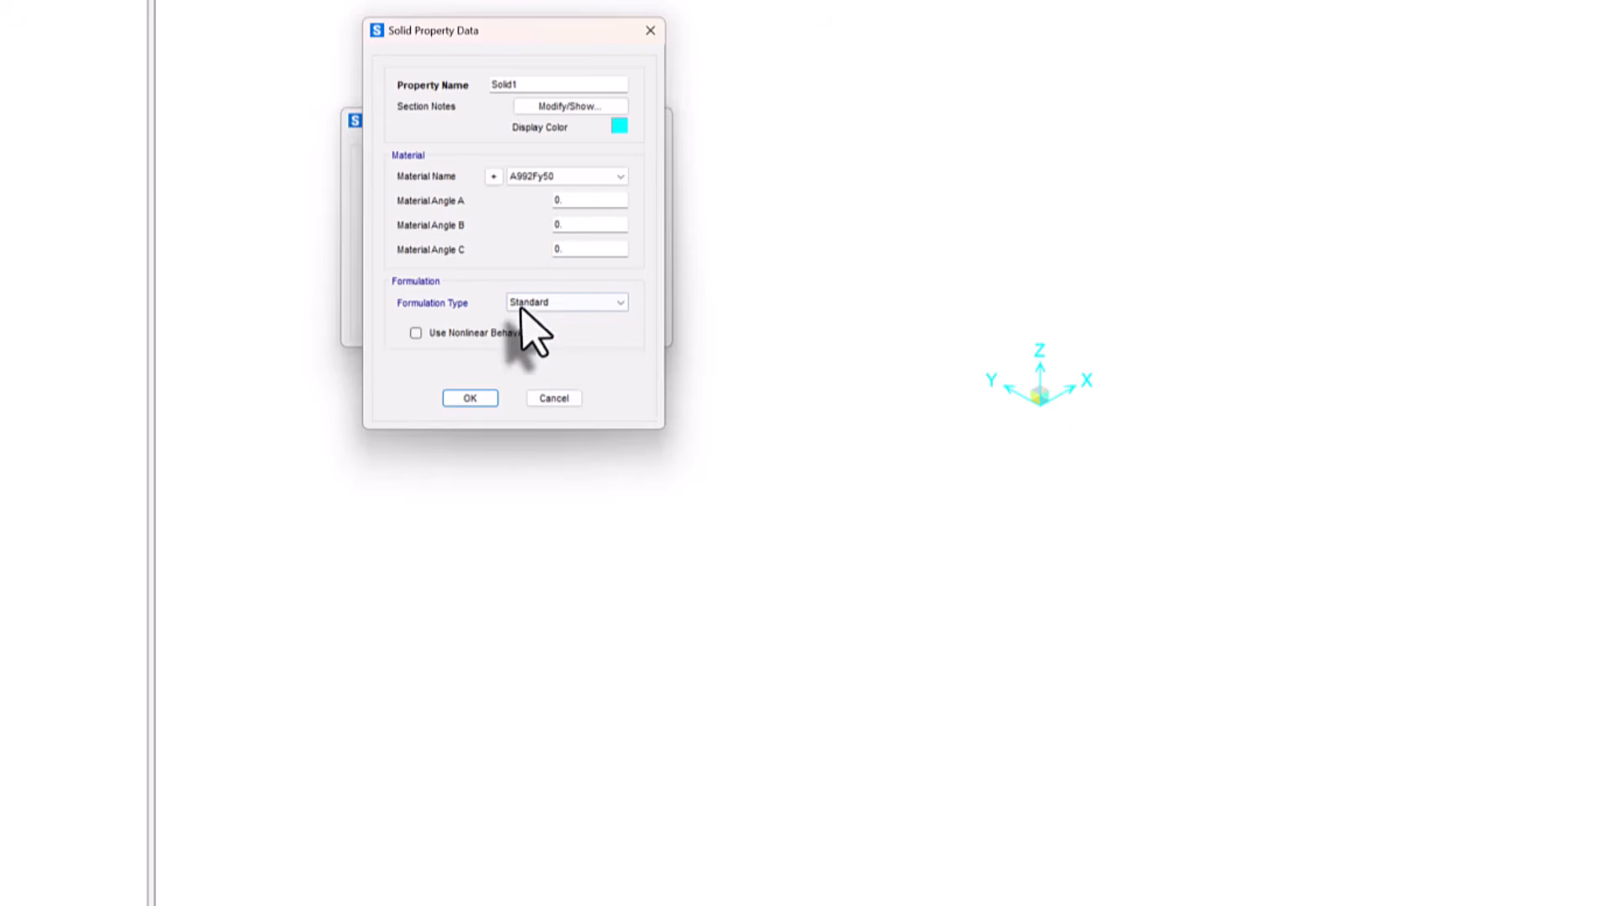
{"action": "left_click", "coordinate": [416, 333]}
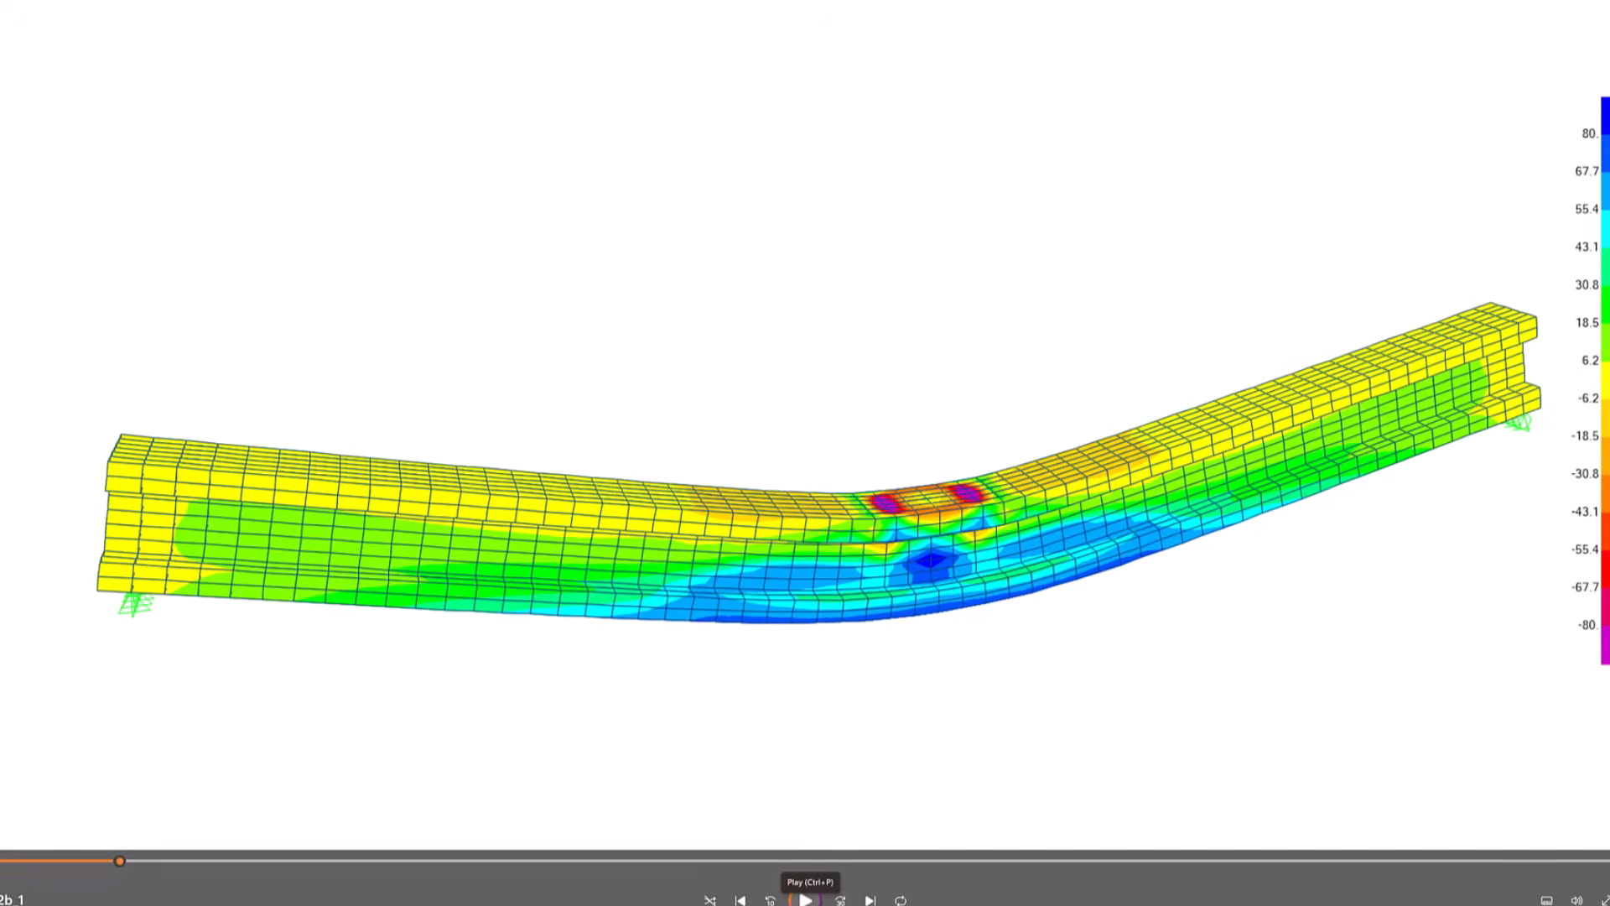
Play the recorded animation of the bending beam's stress contours in the media player
{"action": "left_click", "coordinate": [805, 900]}
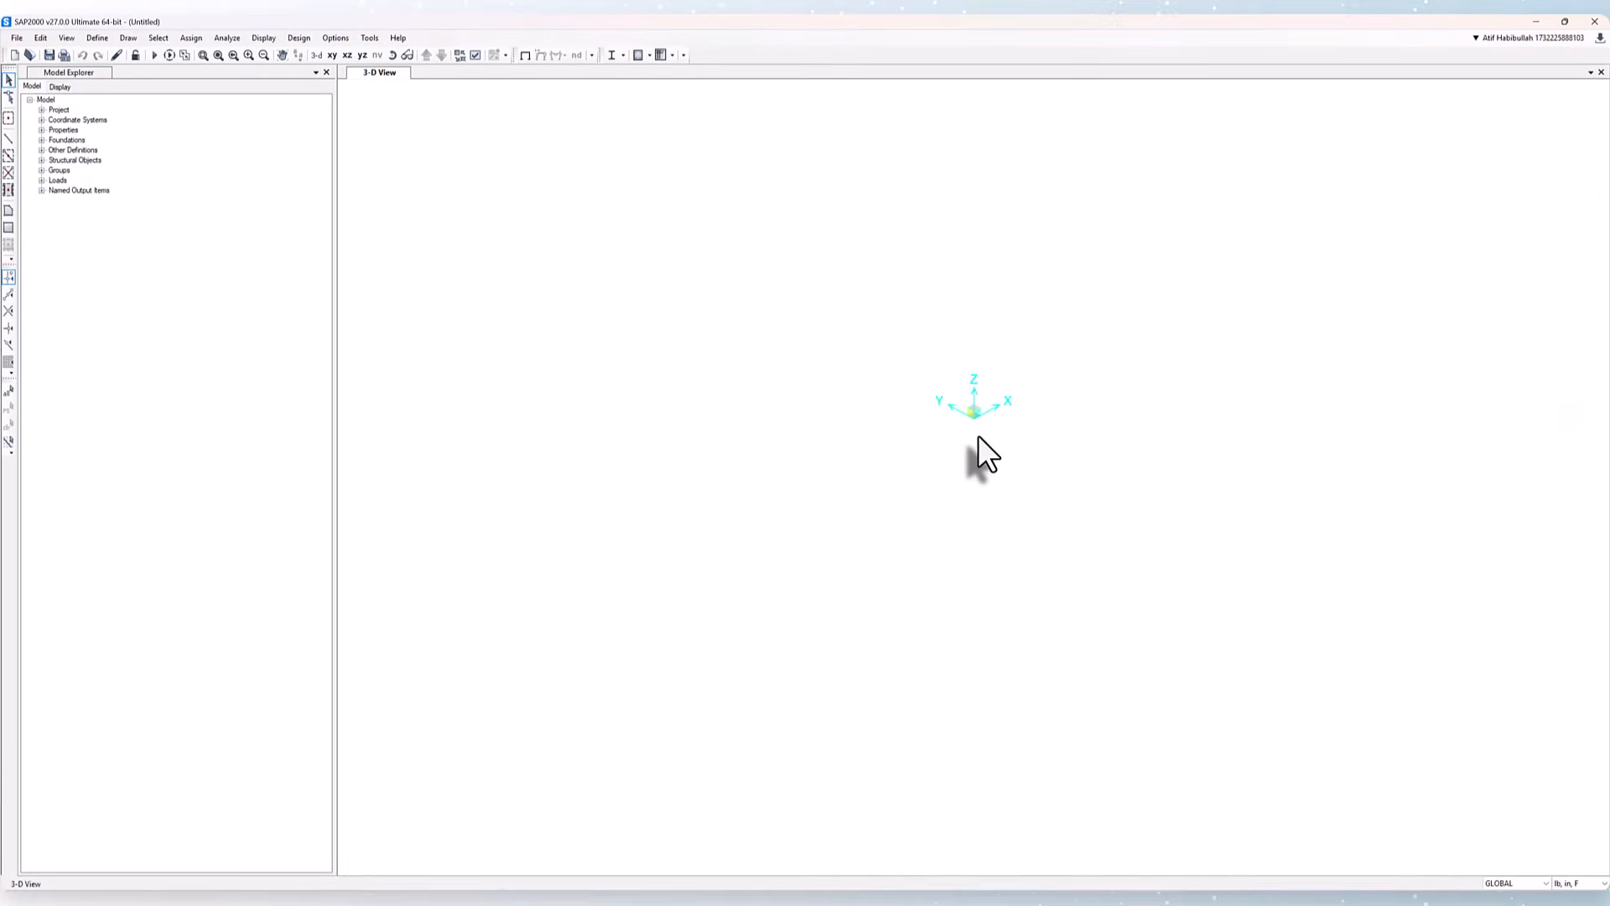
Switch back to SAP2000, review the design codes offered in the steel frame design preferences, and cancel without changes
{"action": "left_click", "coordinate": [301, 36]}
{"action": "mouse_move", "coordinate": [320, 56]}
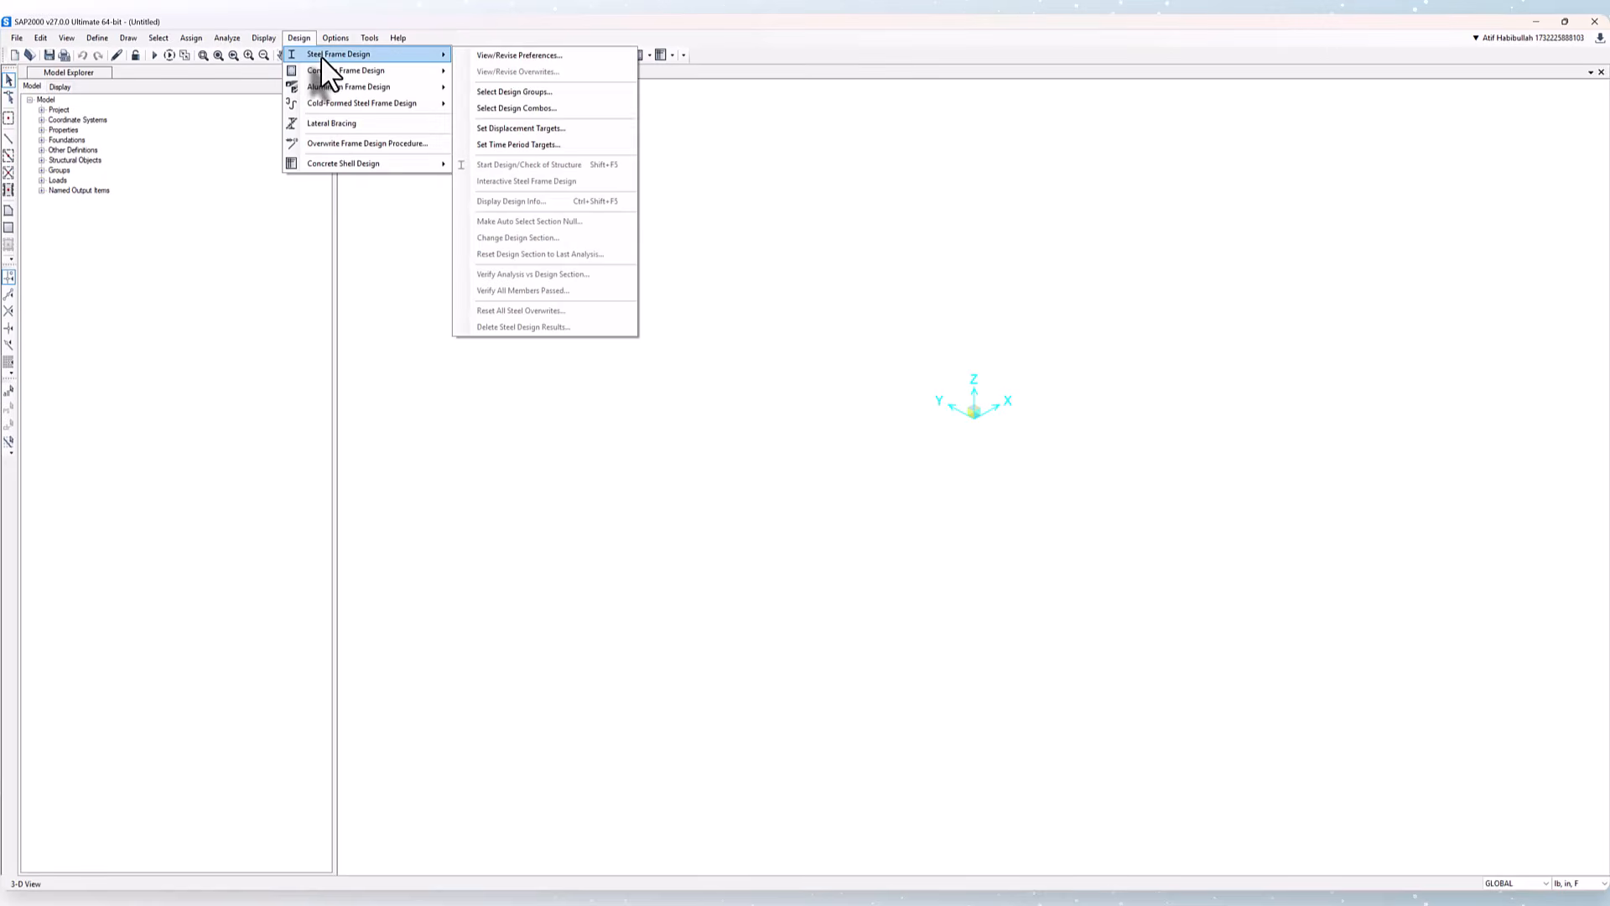
{"action": "left_click", "coordinate": [497, 56]}
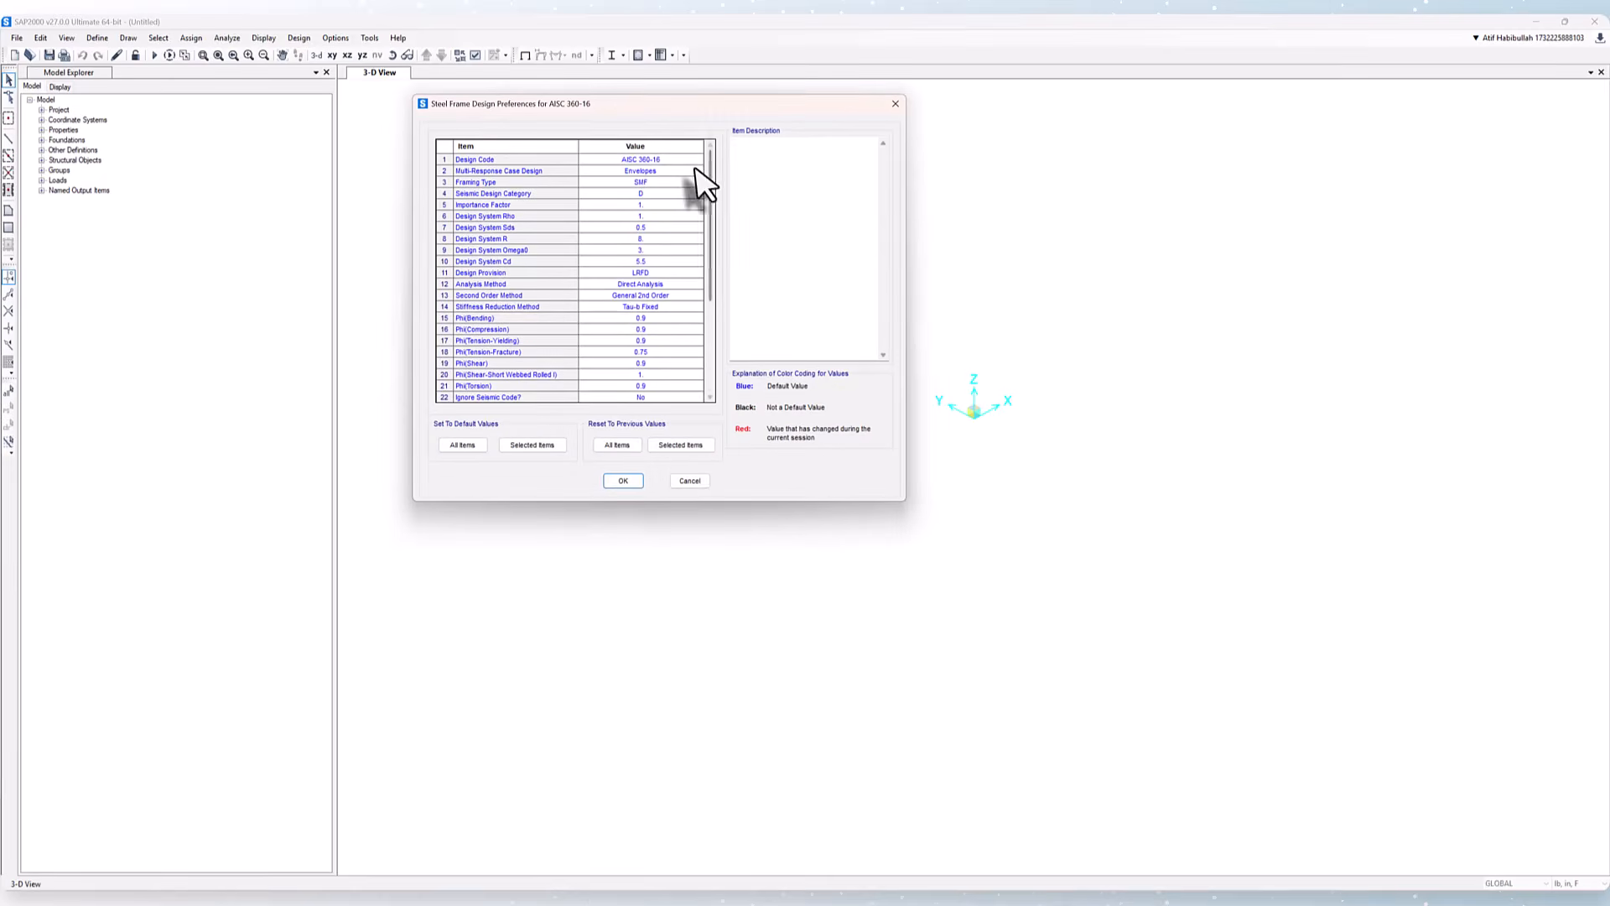
{"action": "left_click", "coordinate": [694, 160]}
{"action": "left_click", "coordinate": [694, 160]}
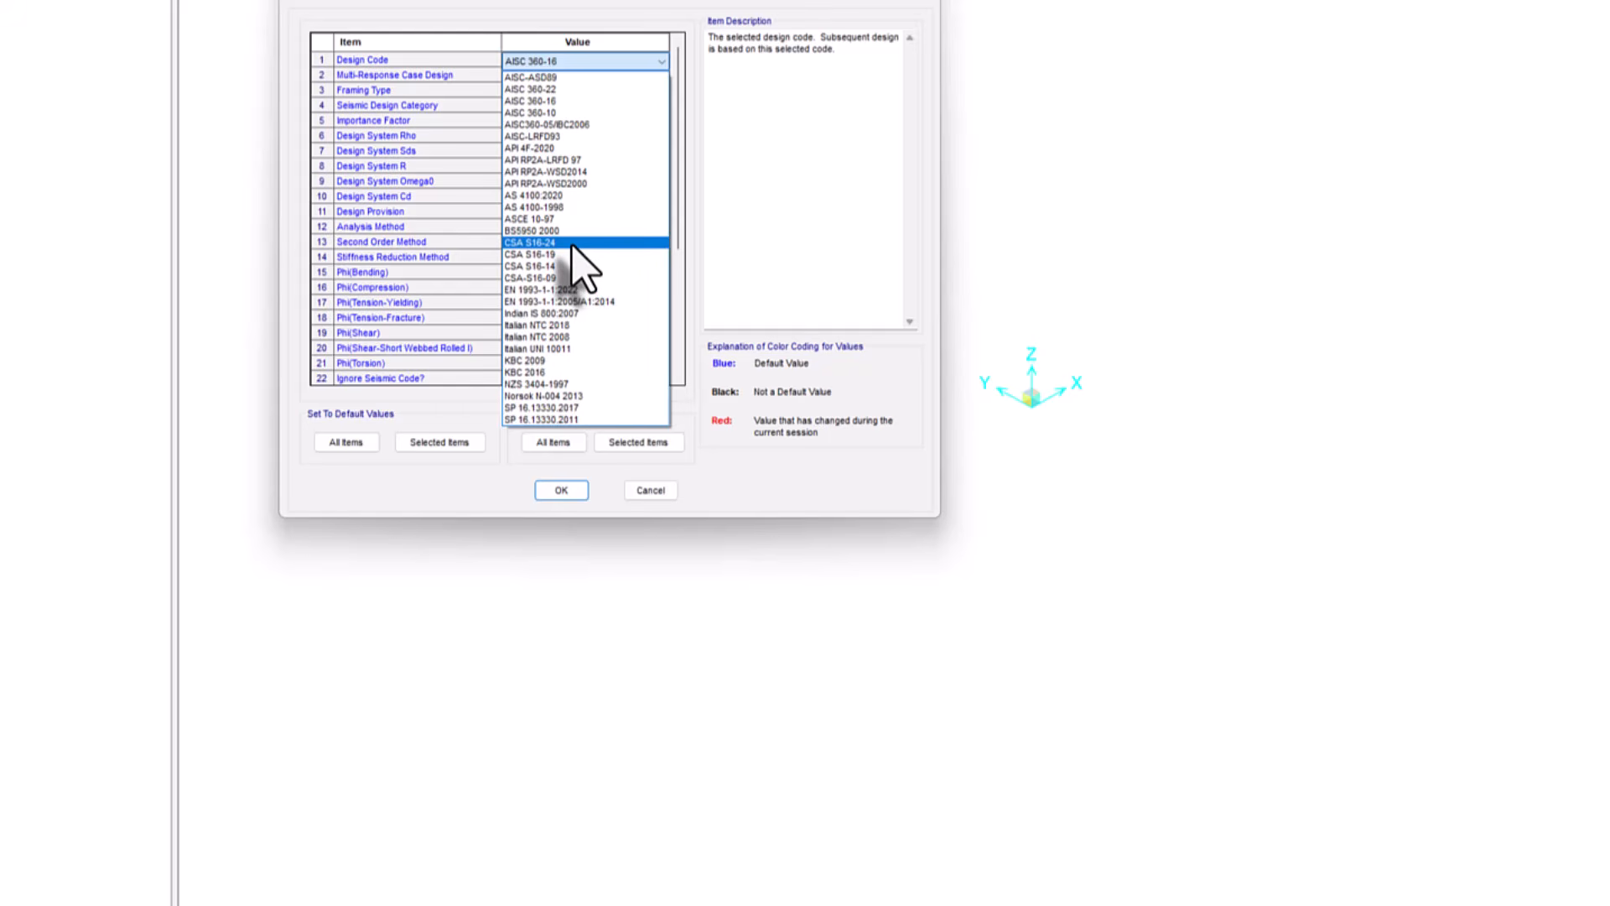
{"action": "left_click", "coordinate": [639, 493]}
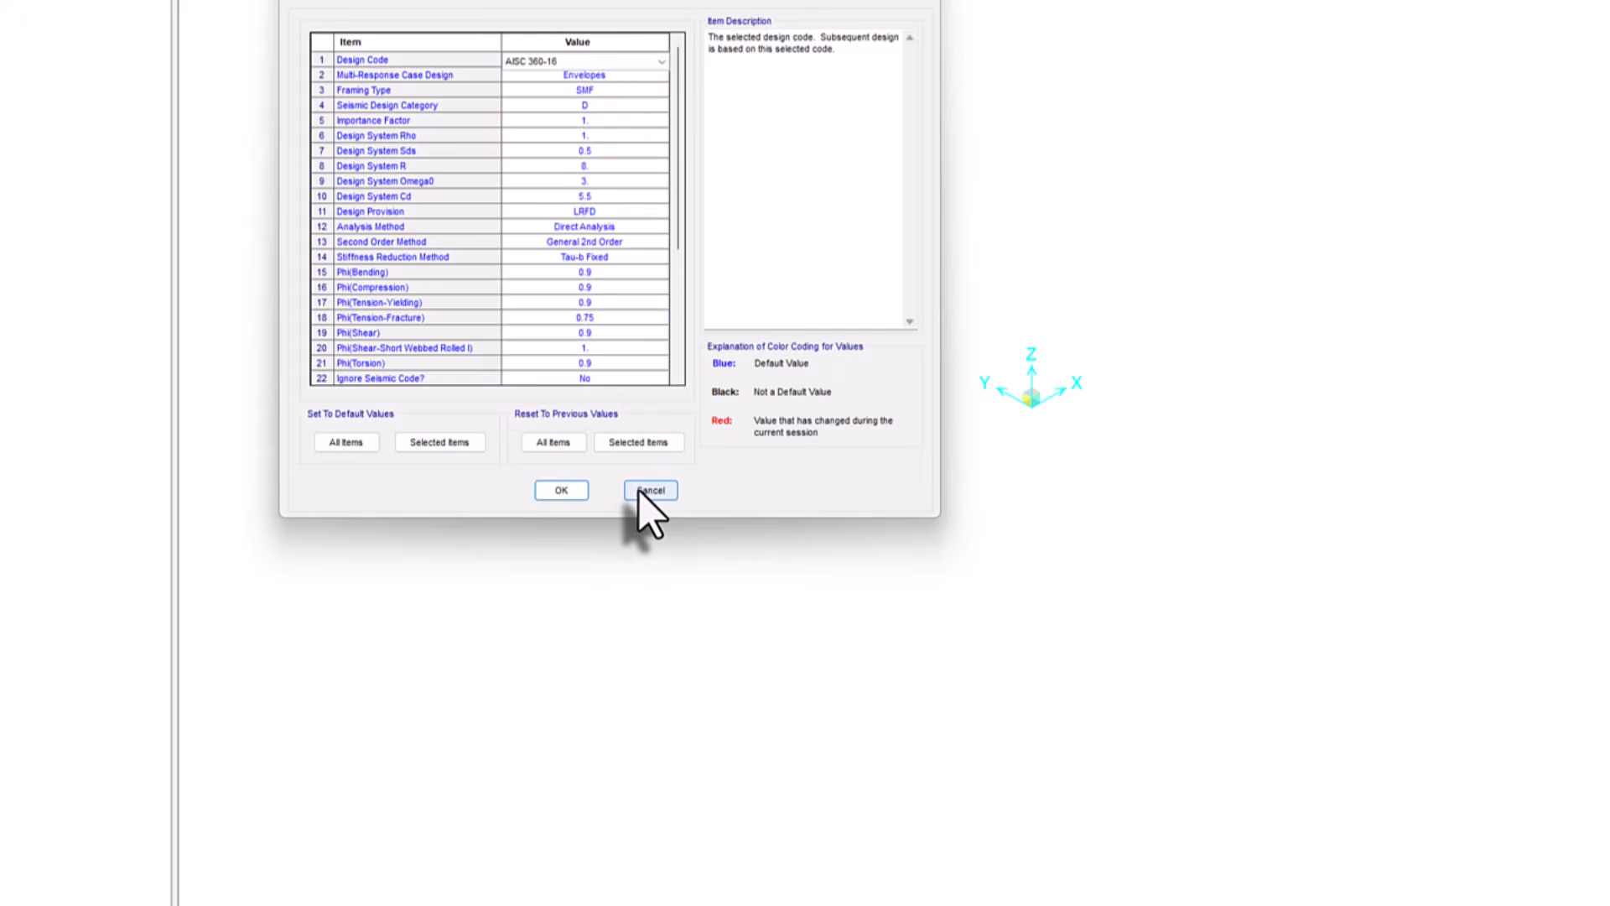
{"action": "left_click", "coordinate": [641, 491]}
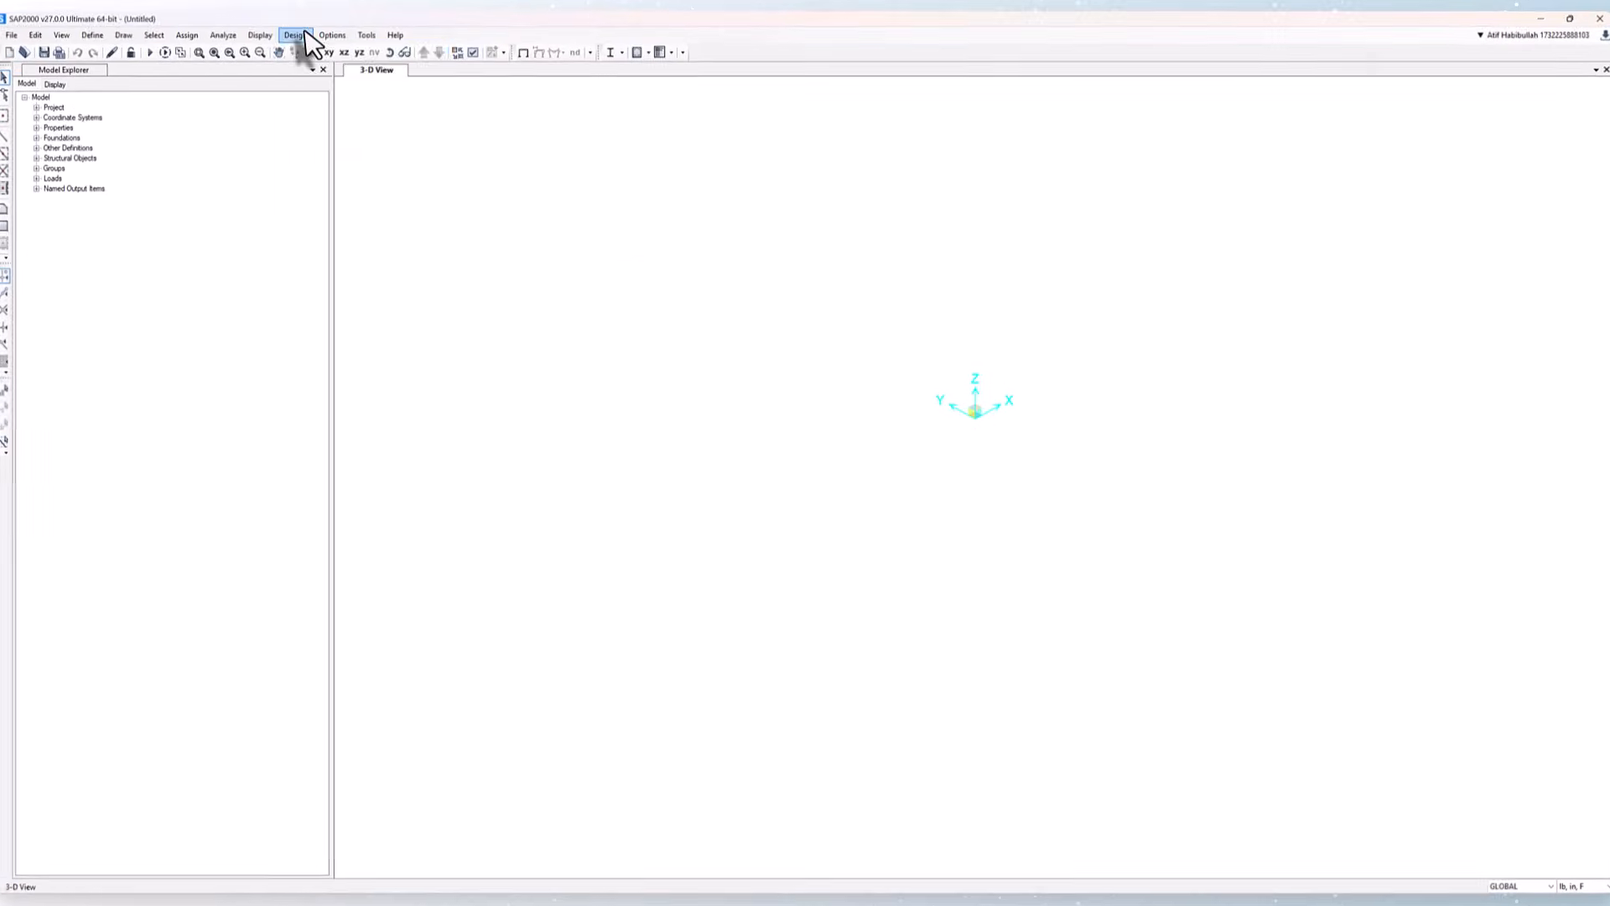
Review the design codes offered in the concrete frame design preferences, down to TCVN 5574:2018, and close the list
{"action": "left_click", "coordinate": [304, 35]}
{"action": "mouse_move", "coordinate": [327, 74]}
{"action": "left_click", "coordinate": [491, 77]}
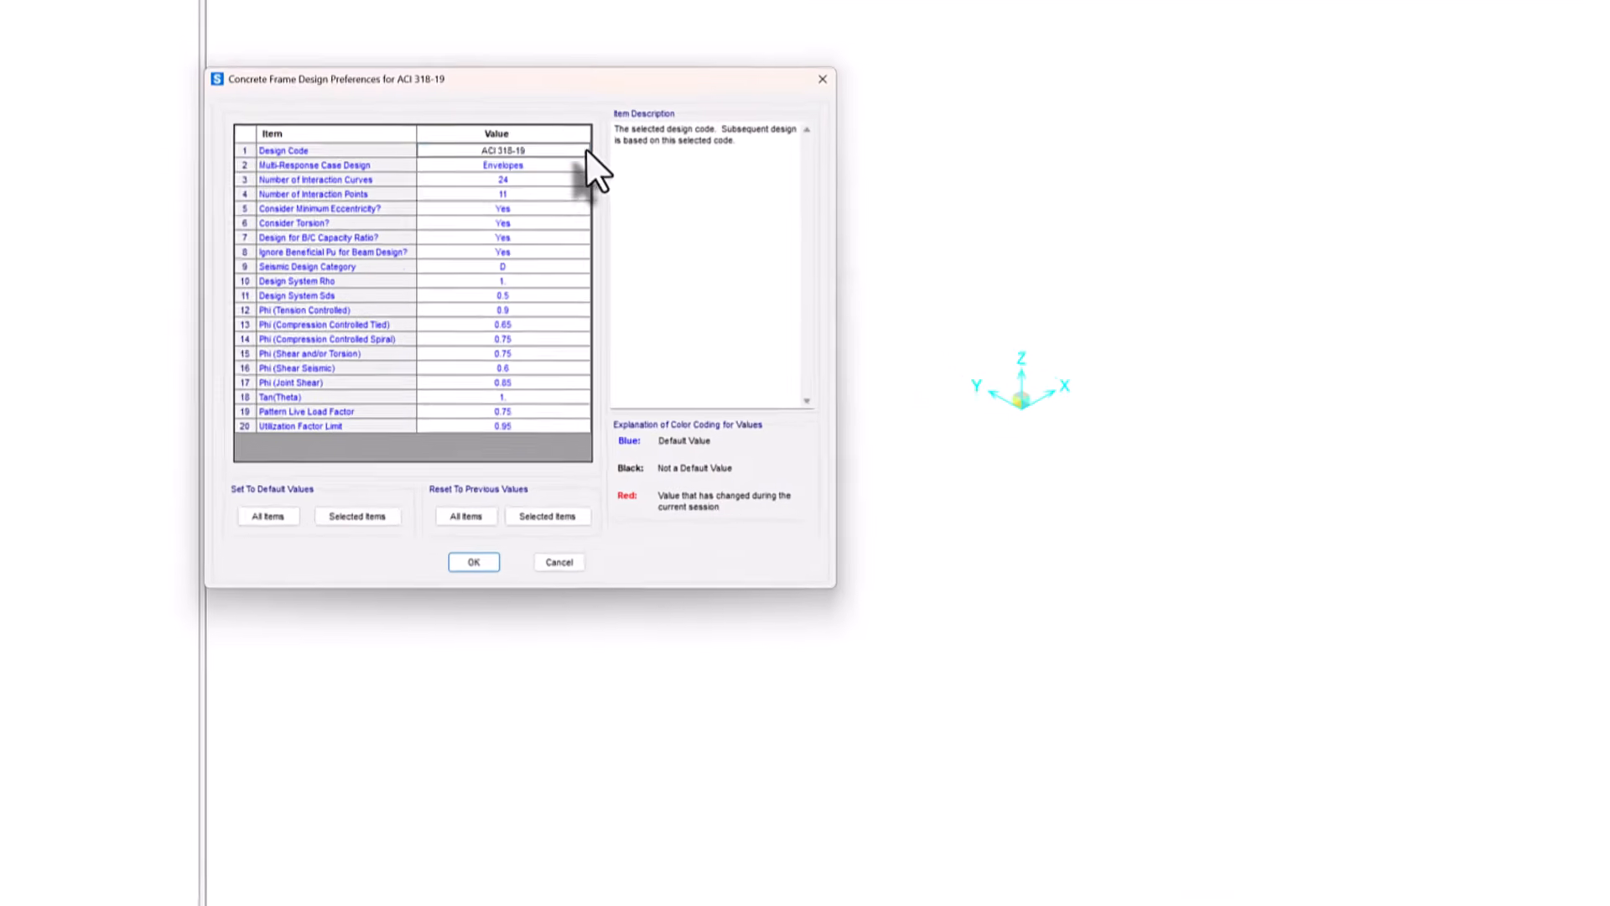
{"action": "left_click", "coordinate": [588, 151]}
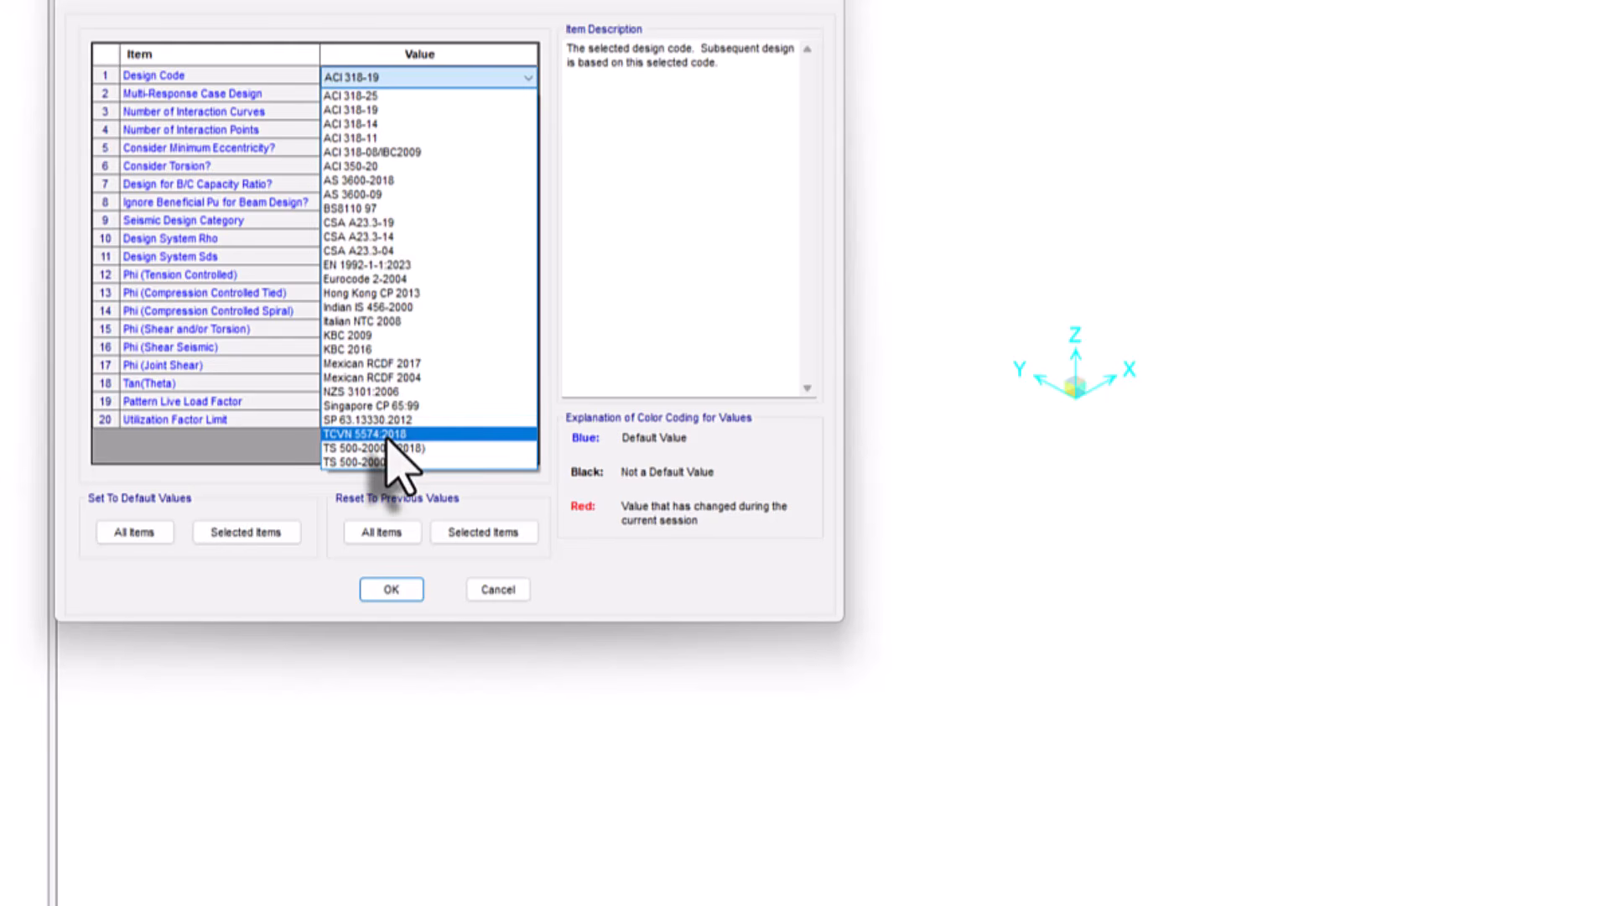
{"action": "left_click", "coordinate": [381, 590]}
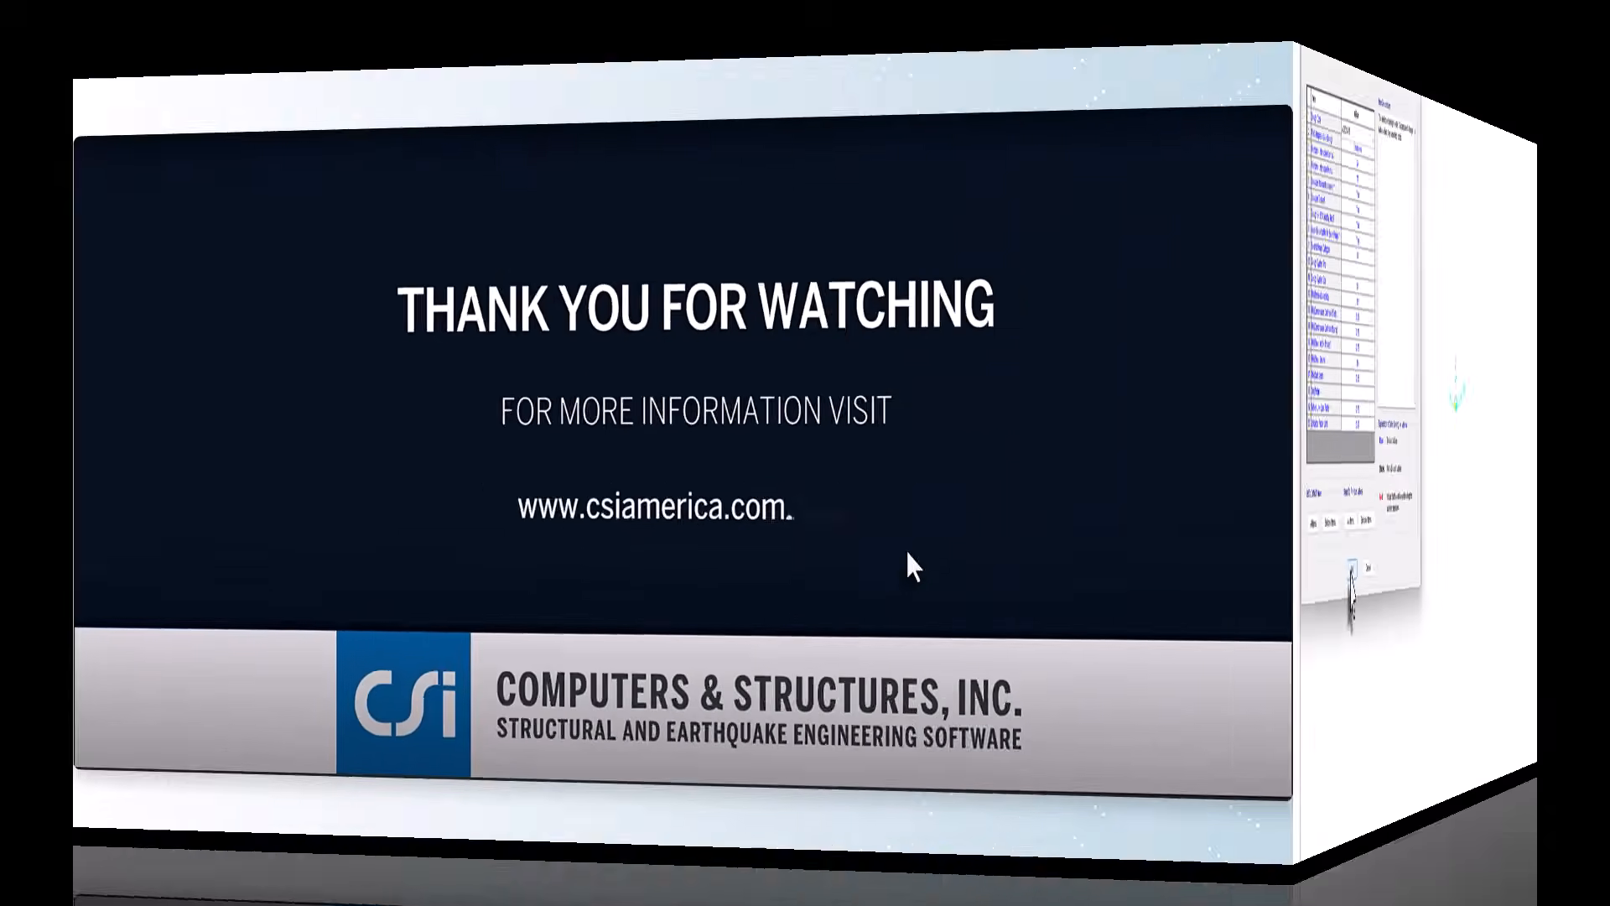